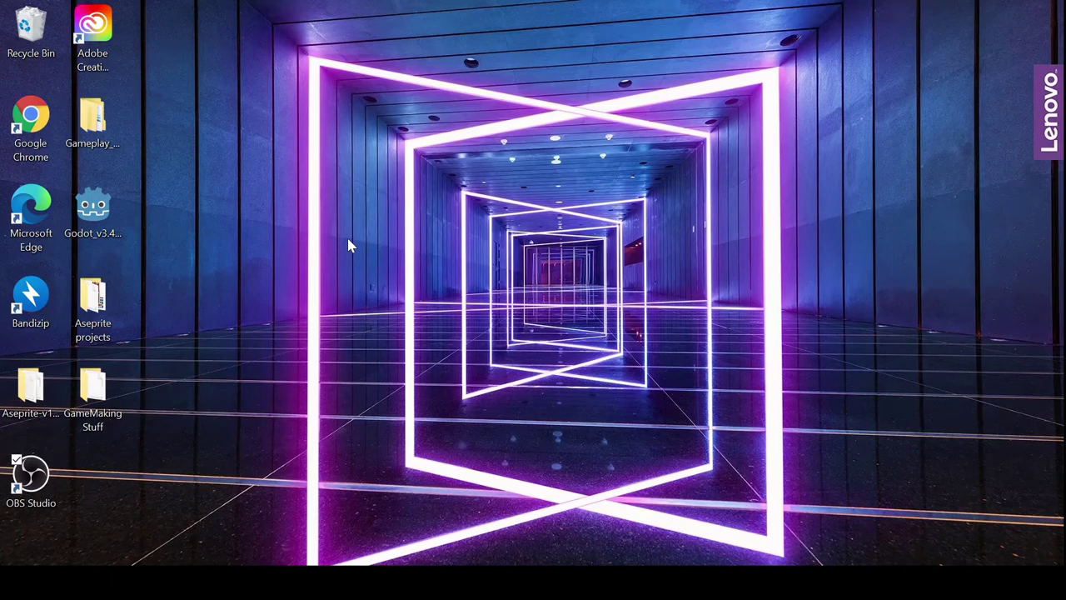
Launch Godot Engine from the desktop and start a new project in the Project Manager.
{"action": "left_click", "coordinate": [93, 232]}
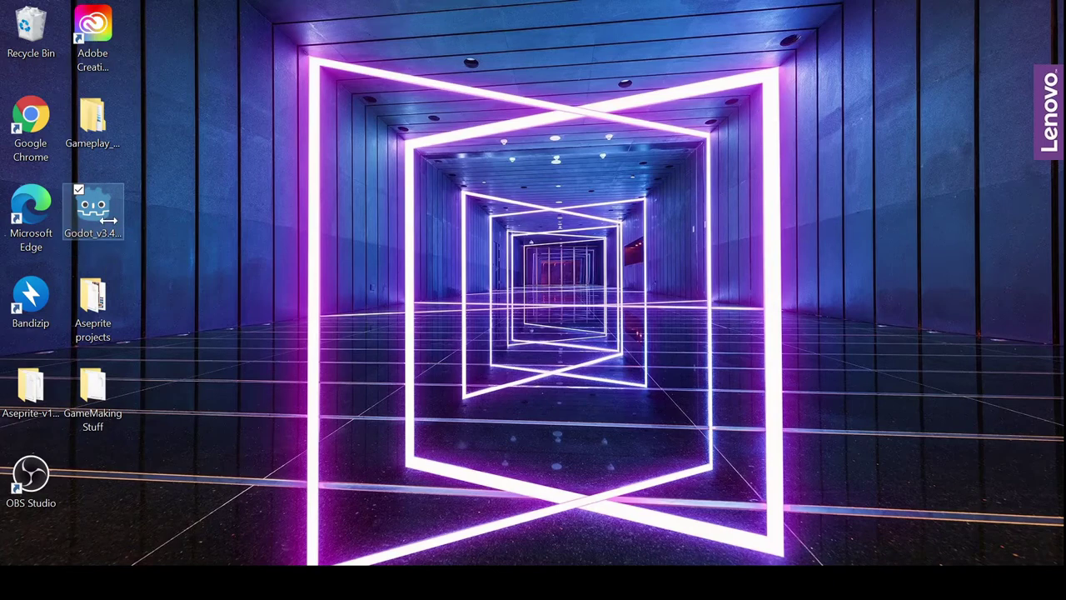
{"action": "double_click", "coordinate": [106, 218]}
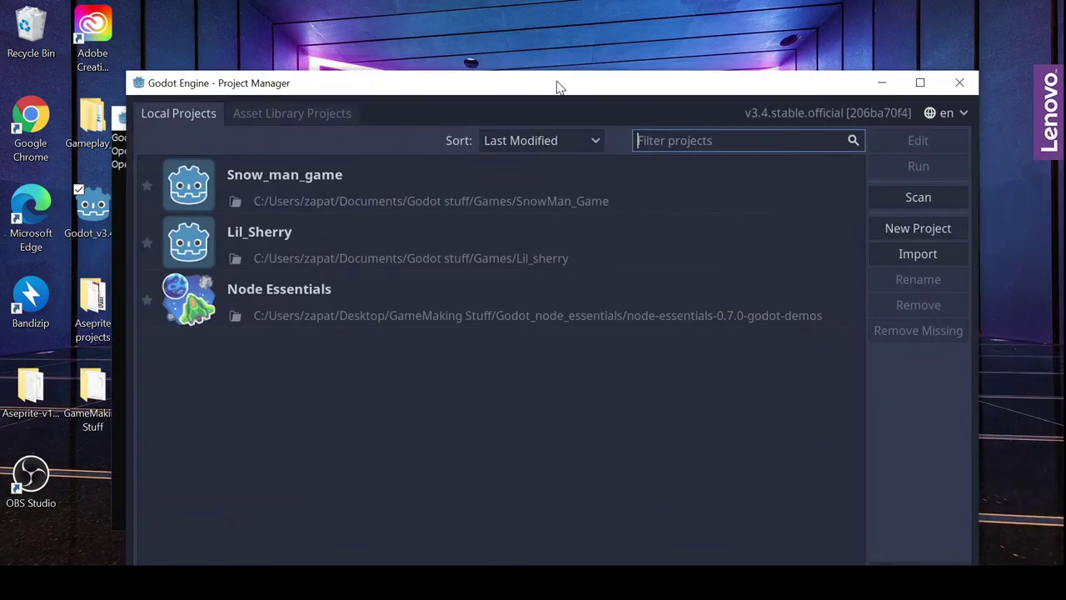
{"action": "left_click_drag", "start_coordinate": [558, 86], "coordinate": [501, 15]}
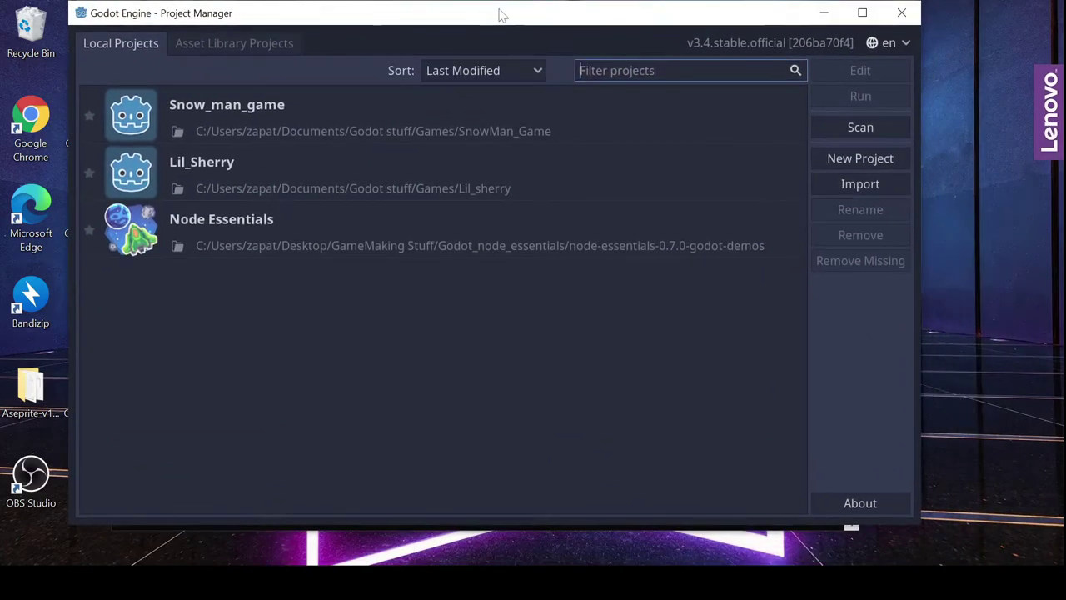
{"action": "left_click", "coordinate": [876, 167]}
{"action": "left_click_drag", "start_coordinate": [467, 113], "coordinate": [285, 93]}
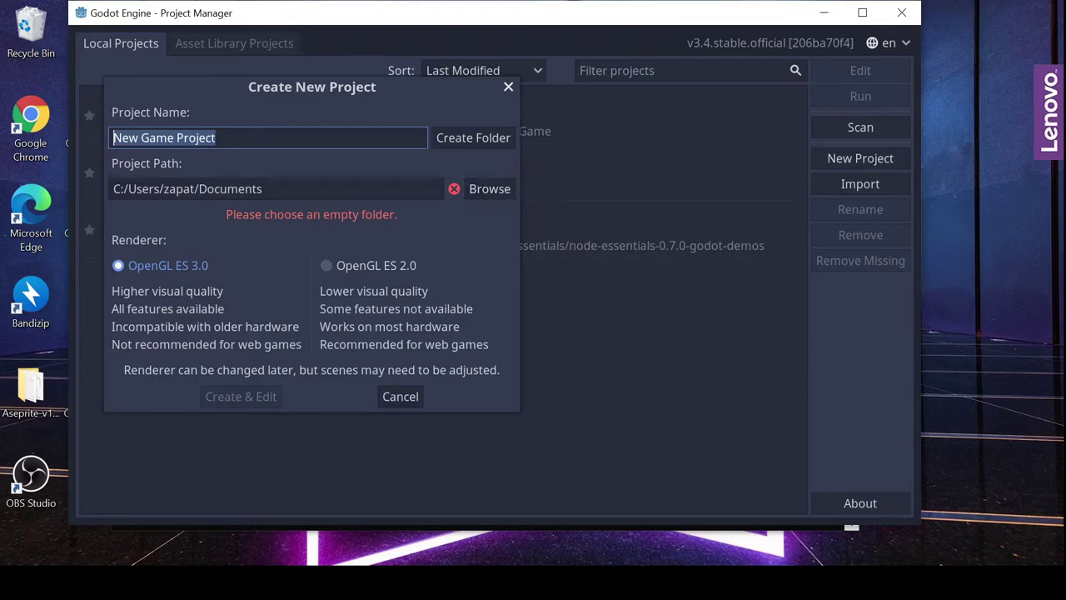
Set the project path to the Plinko_Game folder inside Documents/Godot stuff/Tutorials.
{"action": "left_click", "coordinate": [487, 189]}
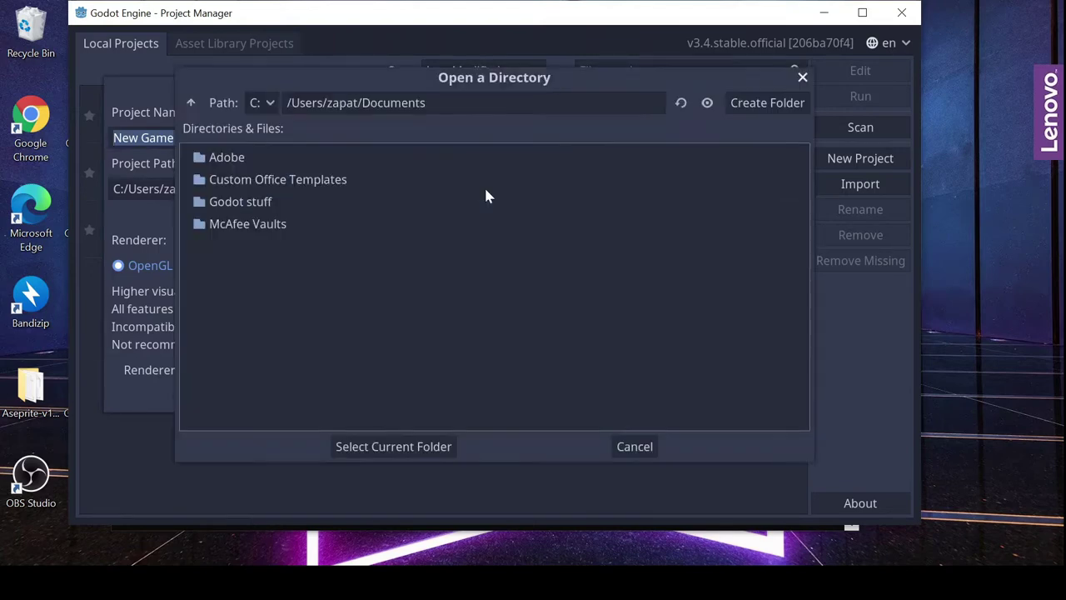
{"action": "double_click", "coordinate": [271, 204]}
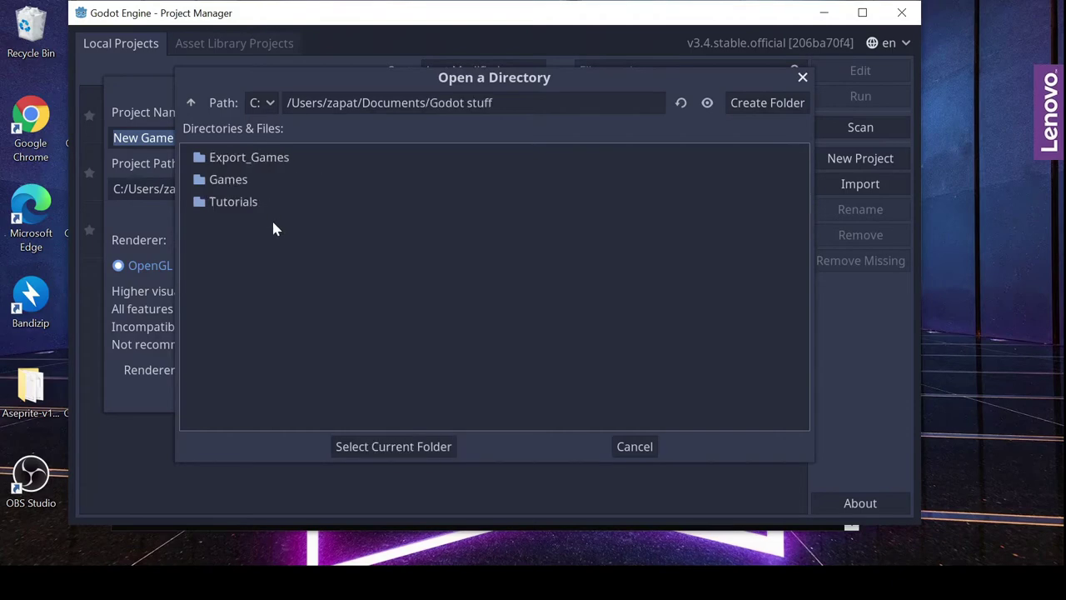
{"action": "double_click", "coordinate": [255, 203]}
{"action": "left_click", "coordinate": [274, 163]}
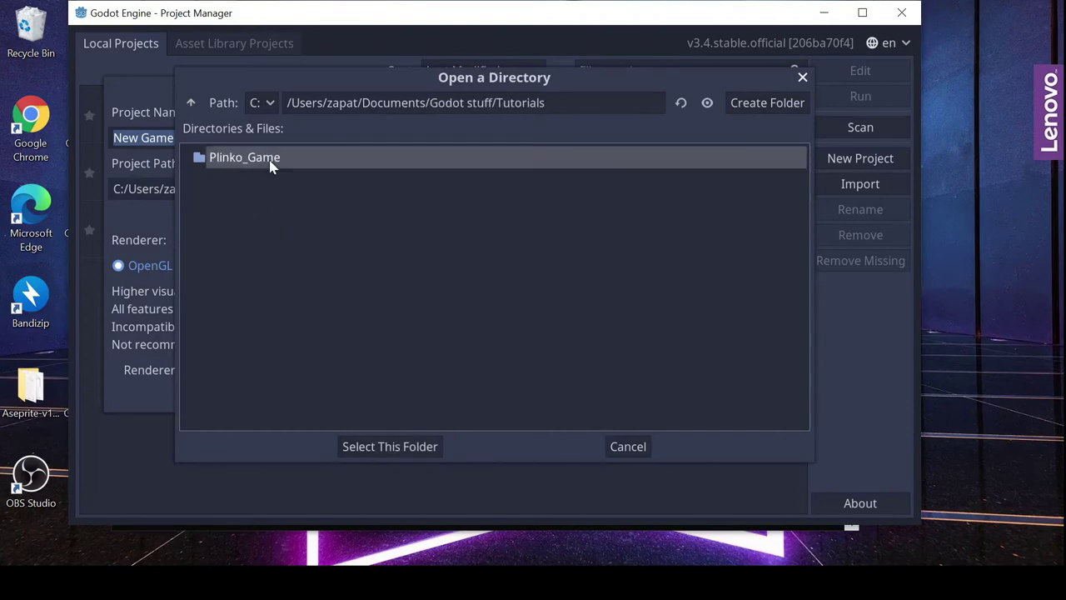
{"action": "left_click", "coordinate": [381, 447]}
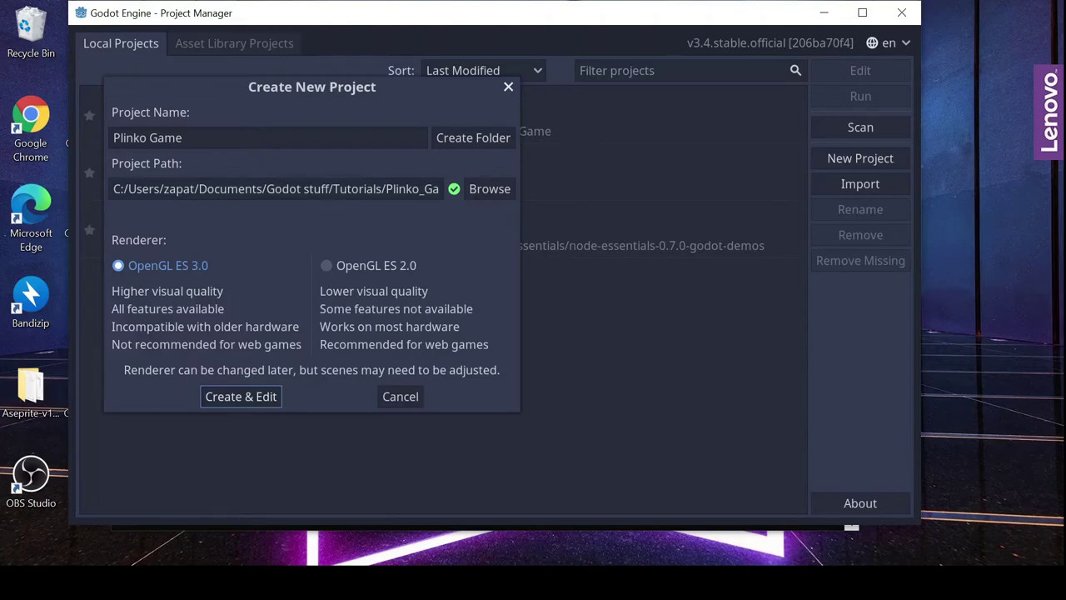
Name the project Plinko_Game.
{"action": "left_click_drag", "start_coordinate": [208, 137], "coordinate": [64, 137]}
{"action": "type", "text": "Pl"}
{"action": "key", "text": "Caps_Lock"}
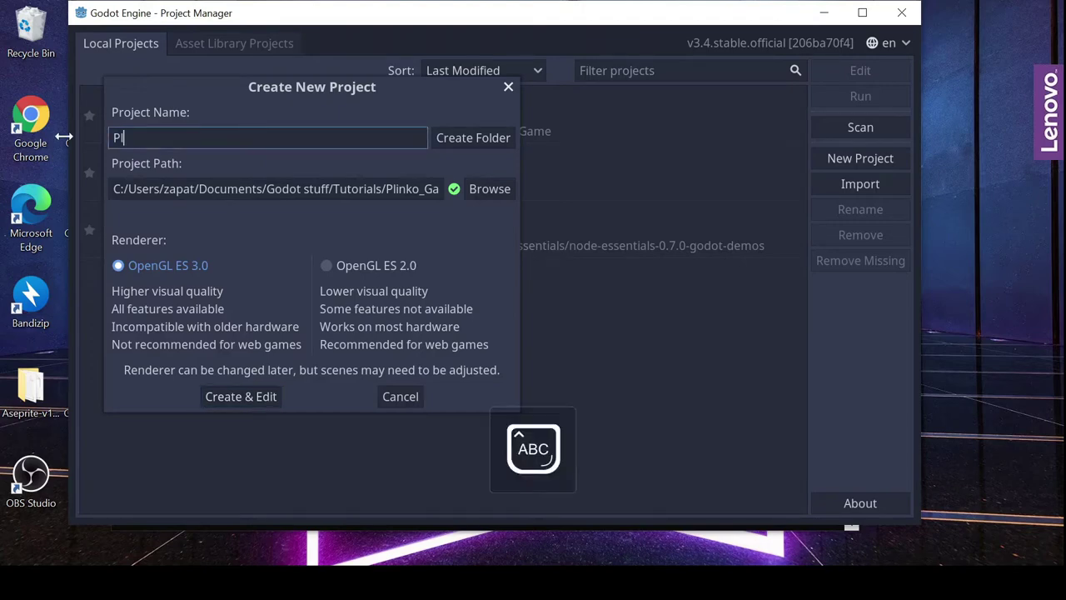
{"action": "type", "text": "INKO"}
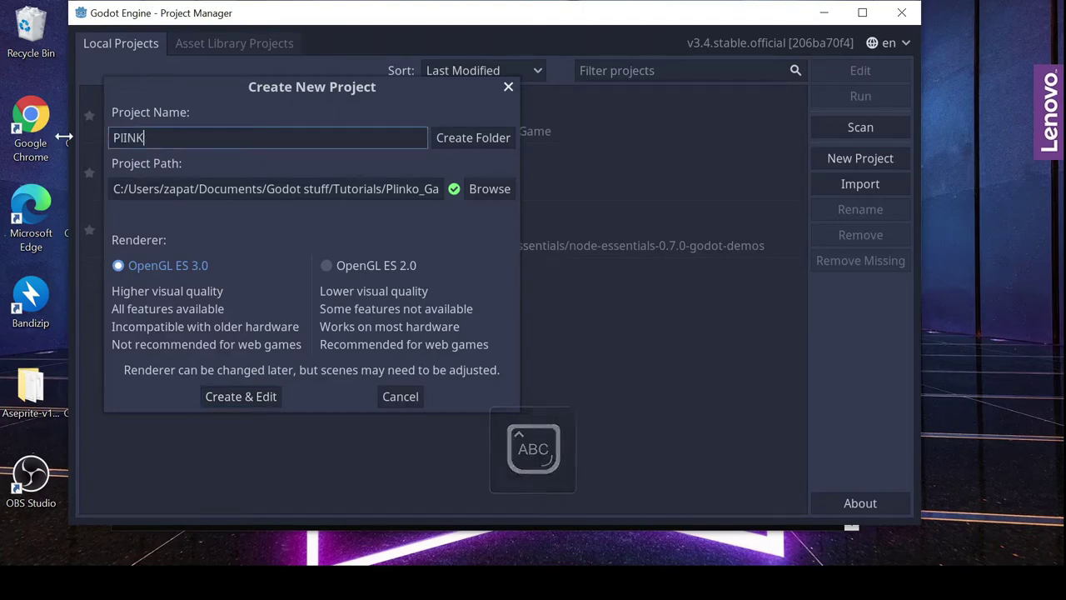
{"action": "key", "text": "BackSpace"}
{"action": "key", "text": "BackSpace"}
{"action": "key", "text": "BackSpace"}
{"action": "key", "text": "BackSpace"}
{"action": "key", "text": "BackSpace"}
{"action": "key", "text": "Caps_Lock"}
{"action": "type", "text": "linko"}
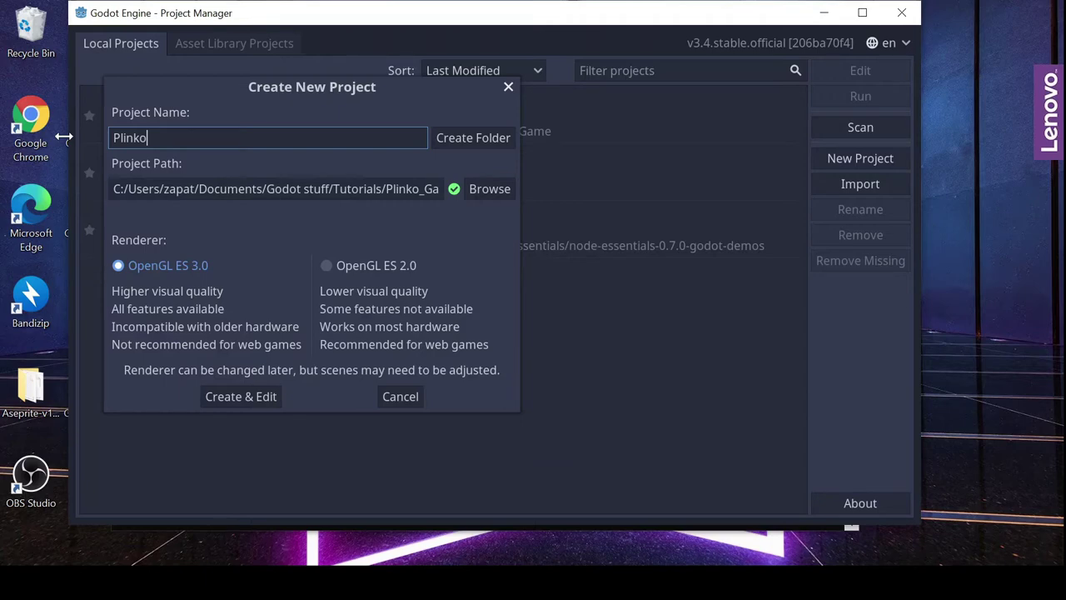
{"action": "type", "text": "_G"}
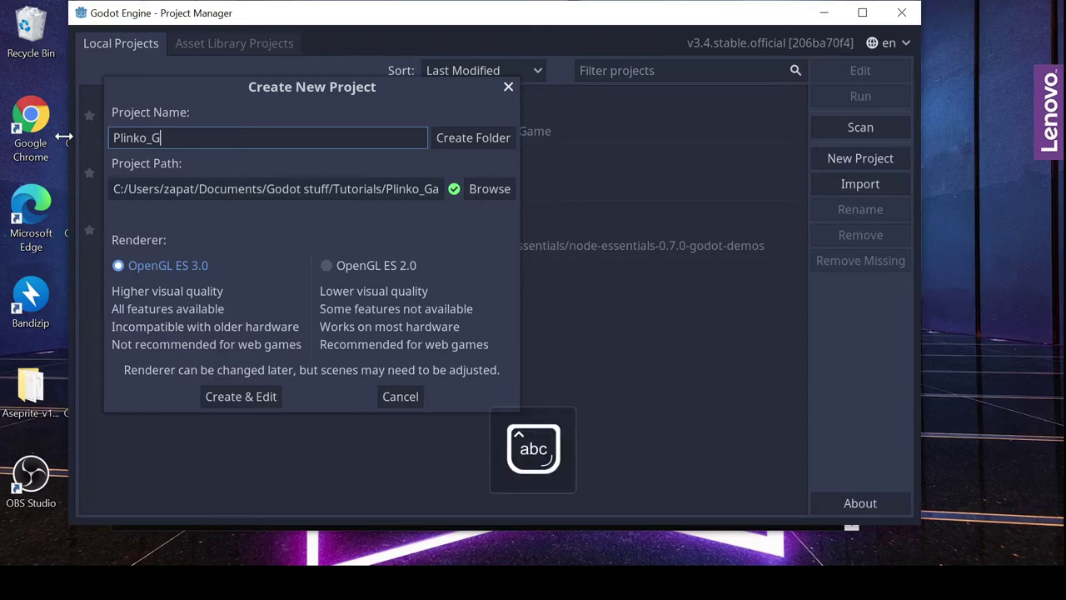
{"action": "type", "text": "ame"}
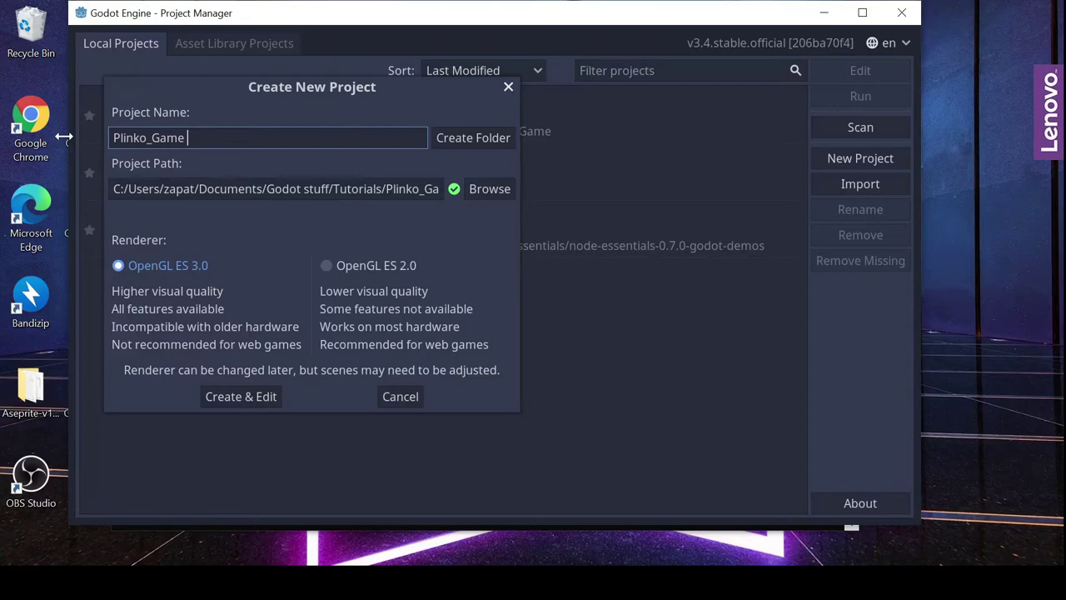
{"action": "key", "text": "BackSpace"}
{"action": "type", "text": "_"}
{"action": "key", "text": "BackSpace"}
{"action": "key", "text": "Left"}
{"action": "key", "text": "Left"}
{"action": "key", "text": "Right"}
{"action": "key", "text": "Right"}
Choose the OpenGL ES 3.0 renderer and create the project, opening it for editing.
{"action": "left_click", "coordinate": [119, 267]}
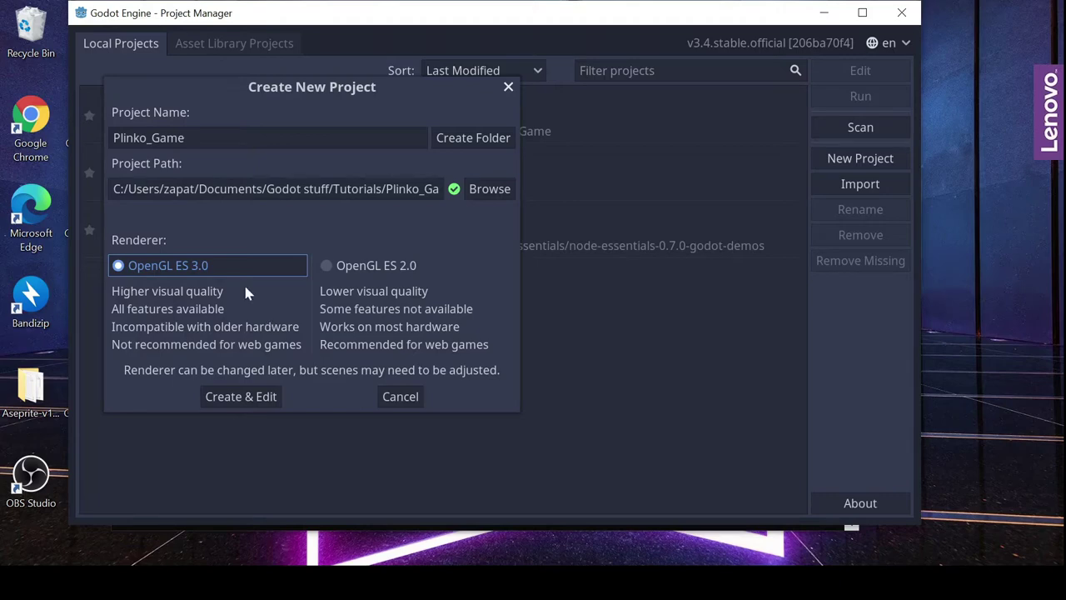
{"action": "left_click", "coordinate": [327, 266]}
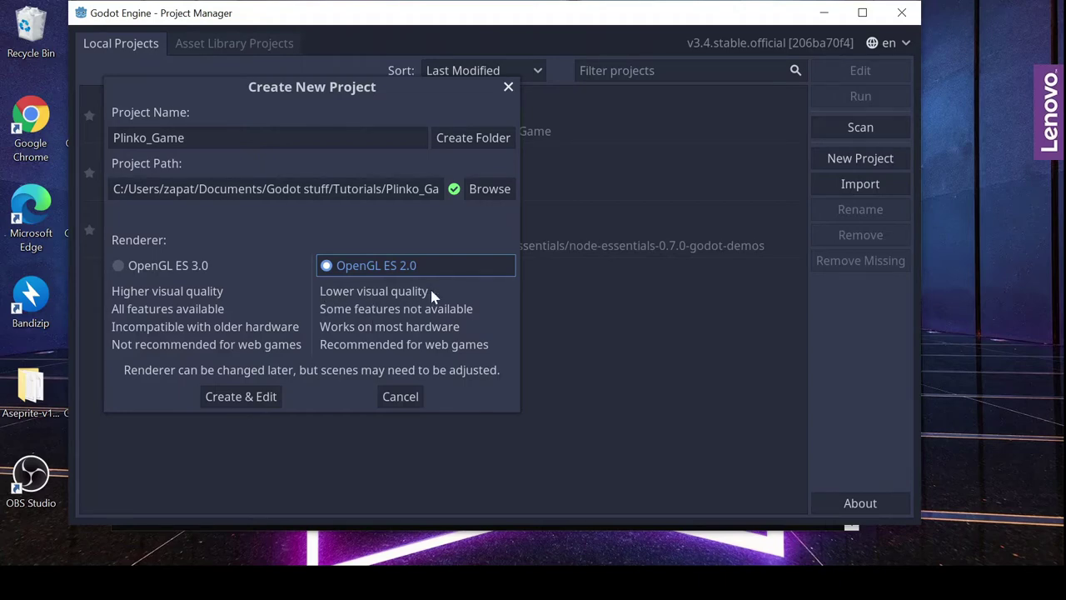
{"action": "left_click", "coordinate": [170, 268]}
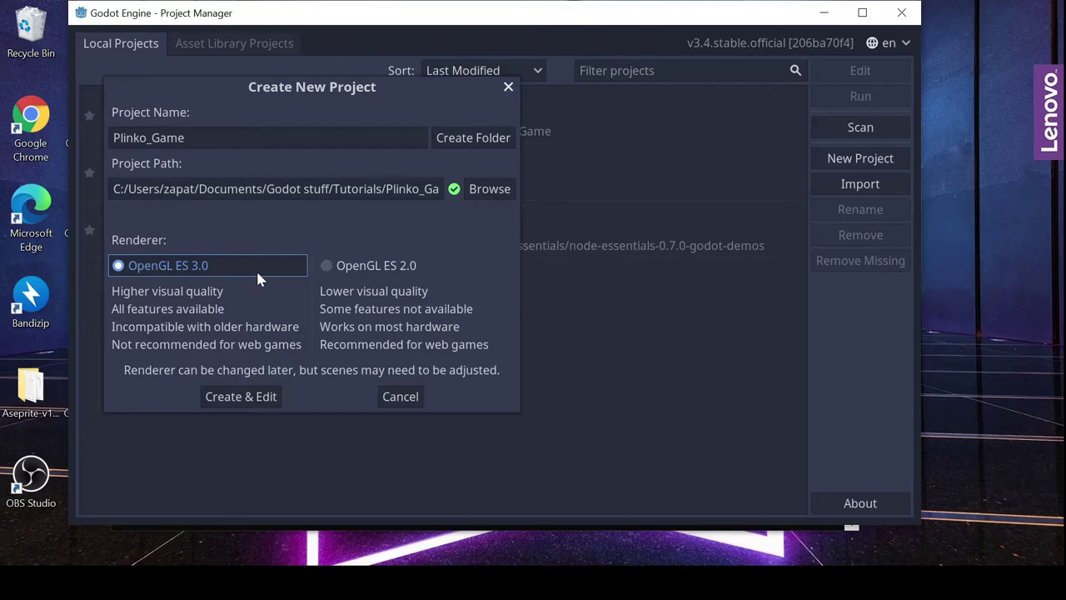
{"action": "left_click", "coordinate": [240, 396]}
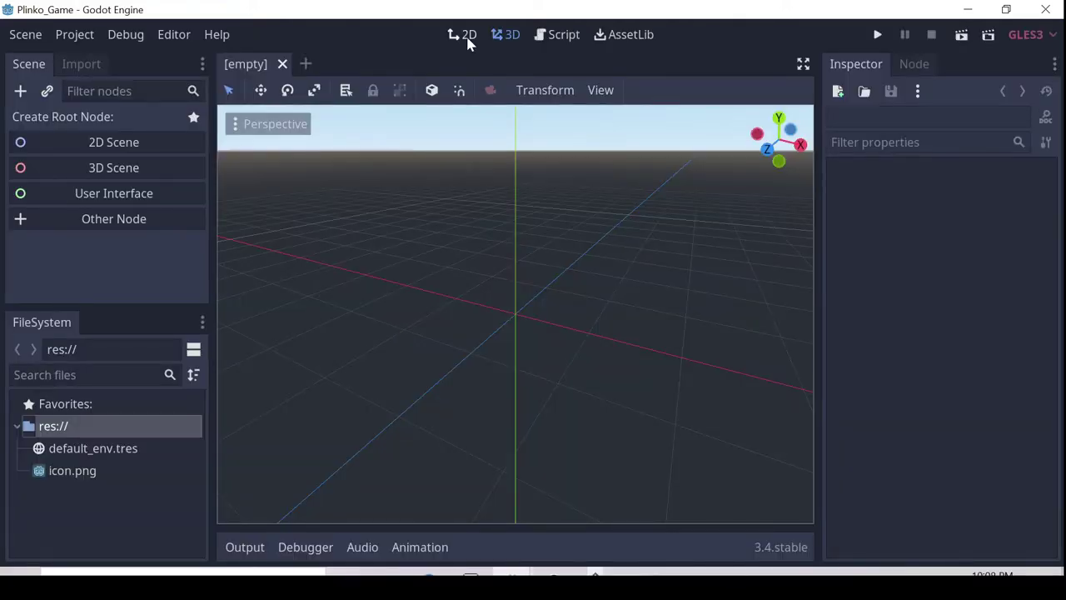
Switch to the 2D workspace and create a 2D Scene root node.
{"action": "left_click", "coordinate": [465, 35]}
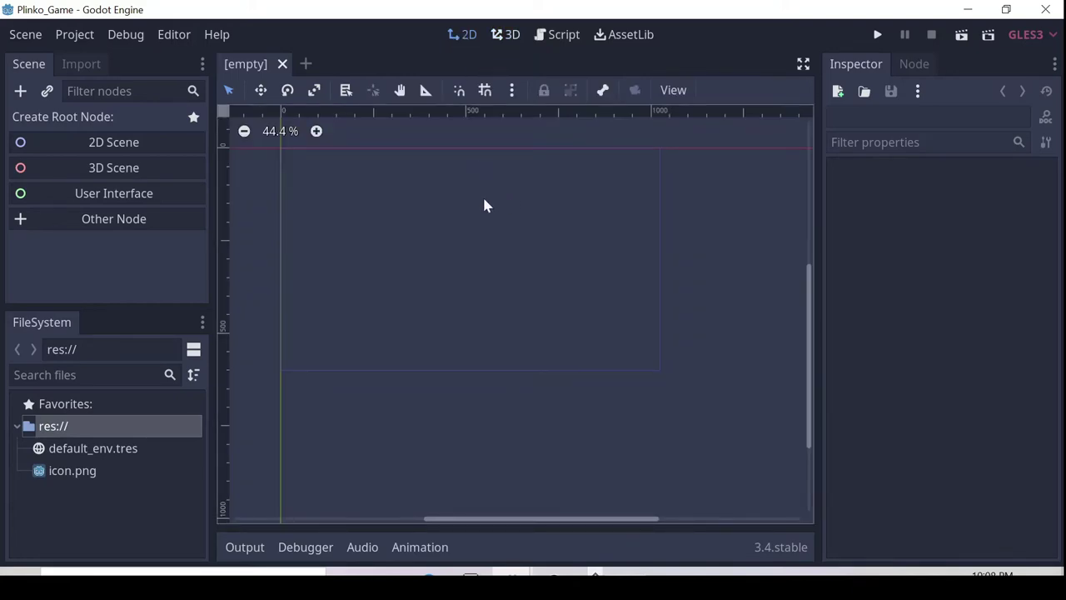
{"action": "scroll", "coordinate": [482, 195], "scroll_direction": "up", "scroll_amount": 1}
{"action": "middle_click_drag", "start_coordinate": [484, 200], "coordinate": [491, 218]}
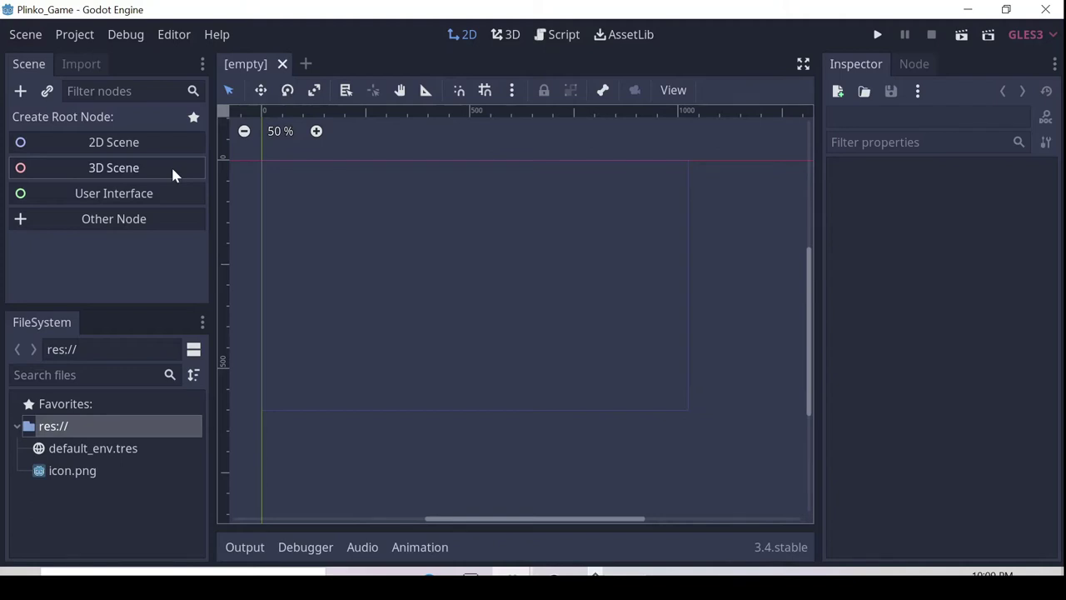
{"action": "left_click", "coordinate": [133, 147]}
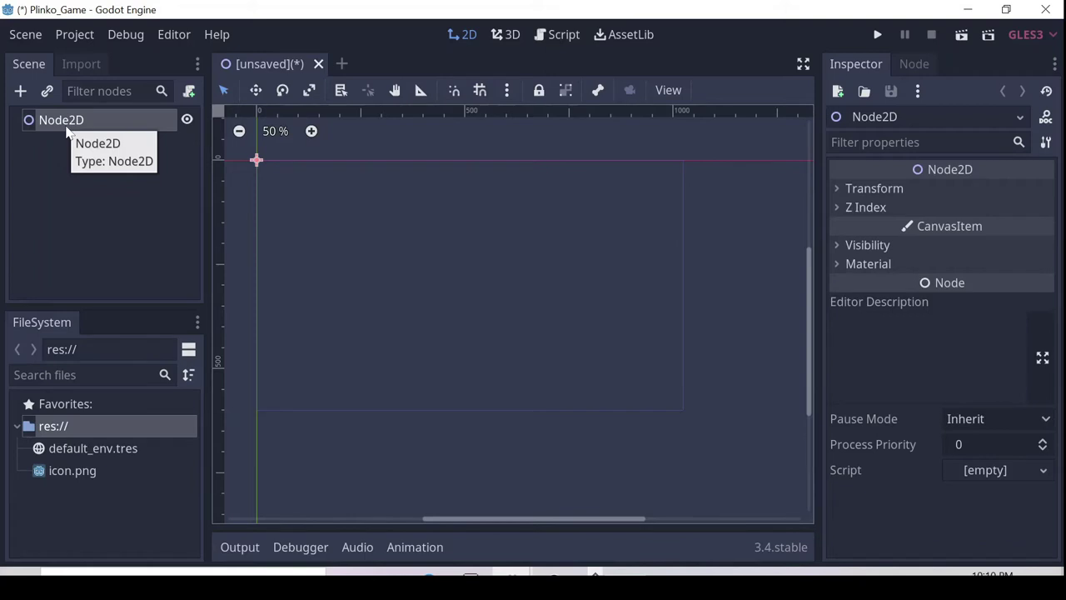
{"action": "left_click", "coordinate": [341, 64]}
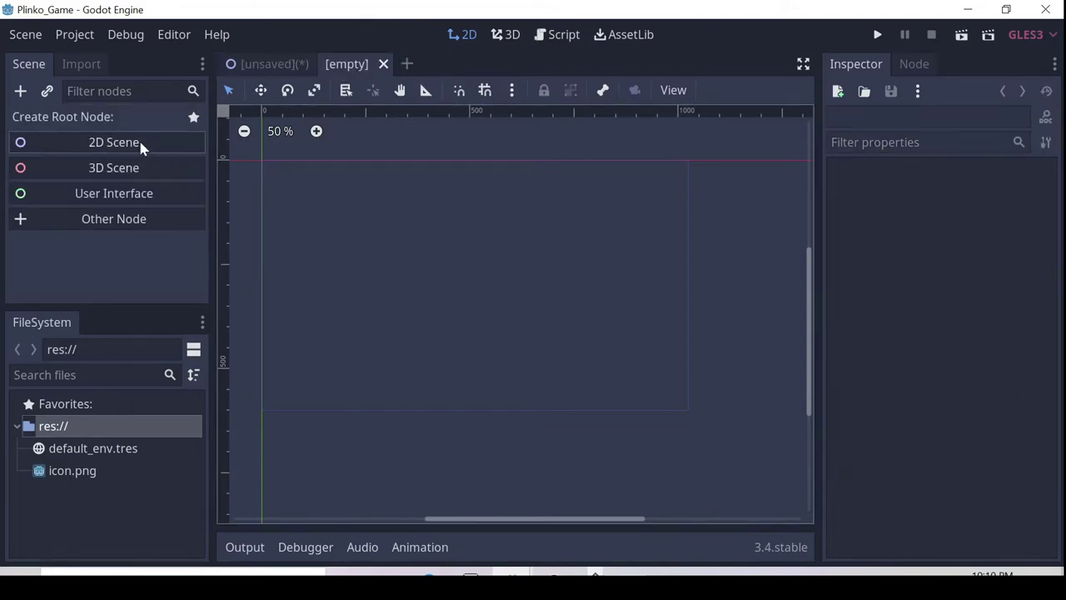
{"action": "left_click", "coordinate": [279, 67]}
{"action": "left_click", "coordinate": [374, 68]}
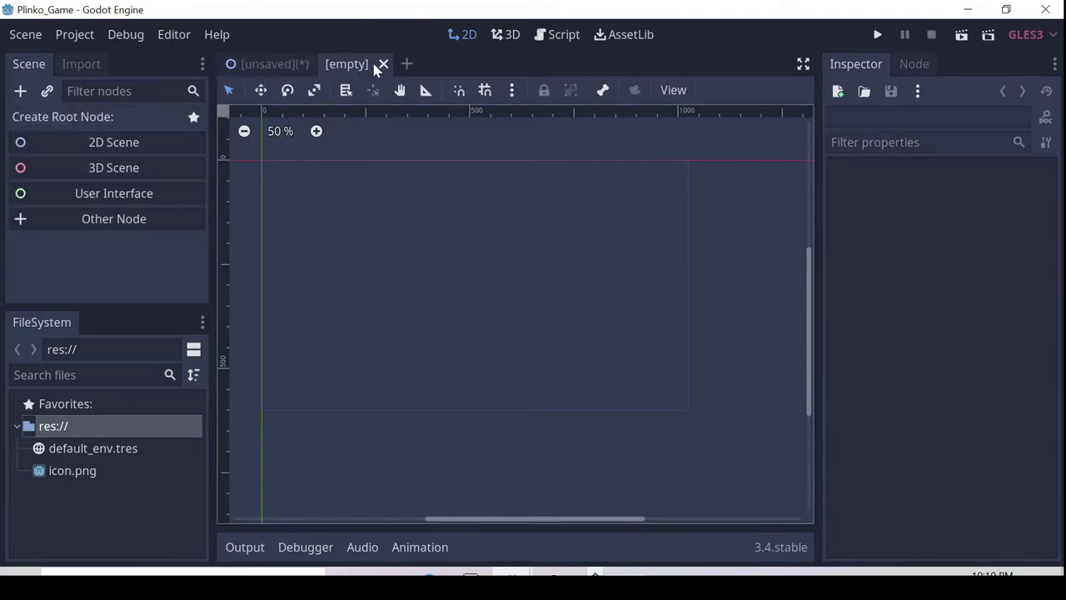
{"action": "left_click", "coordinate": [382, 64]}
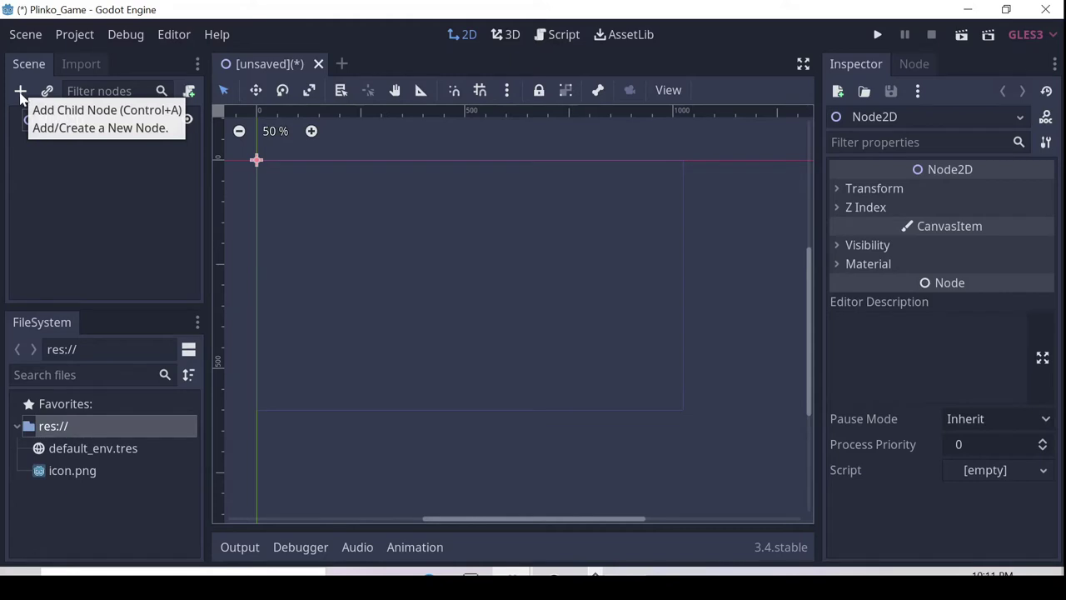
{"action": "left_click", "coordinate": [21, 92]}
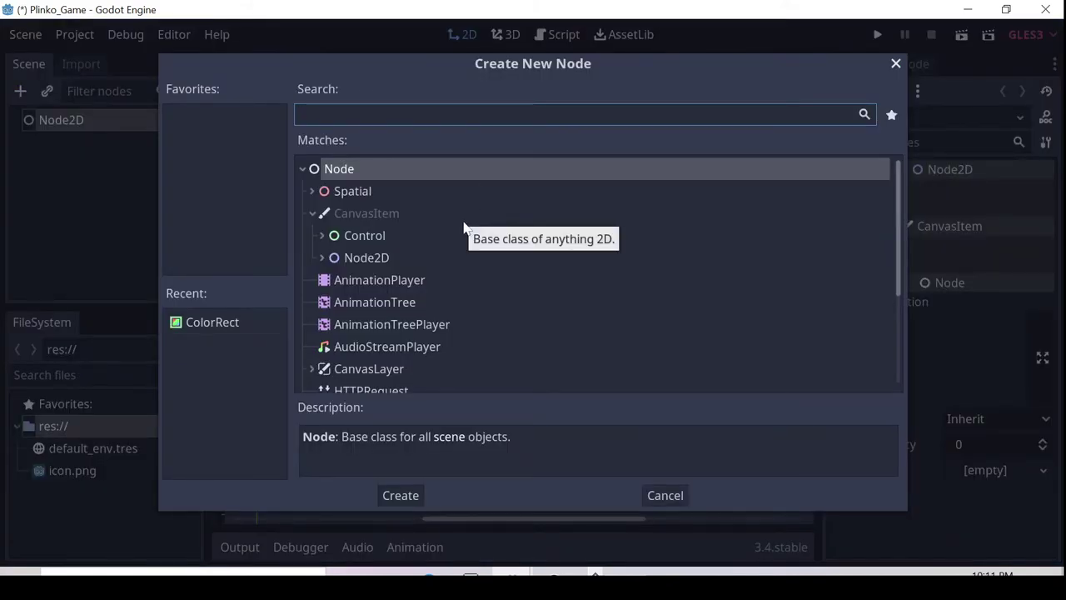
{"action": "scroll", "coordinate": [519, 264], "scroll_direction": "down", "scroll_amount": 3}
{"action": "scroll", "coordinate": [517, 266], "scroll_direction": "down", "scroll_amount": 2}
{"action": "scroll", "coordinate": [489, 312], "scroll_direction": "up", "scroll_amount": 5}
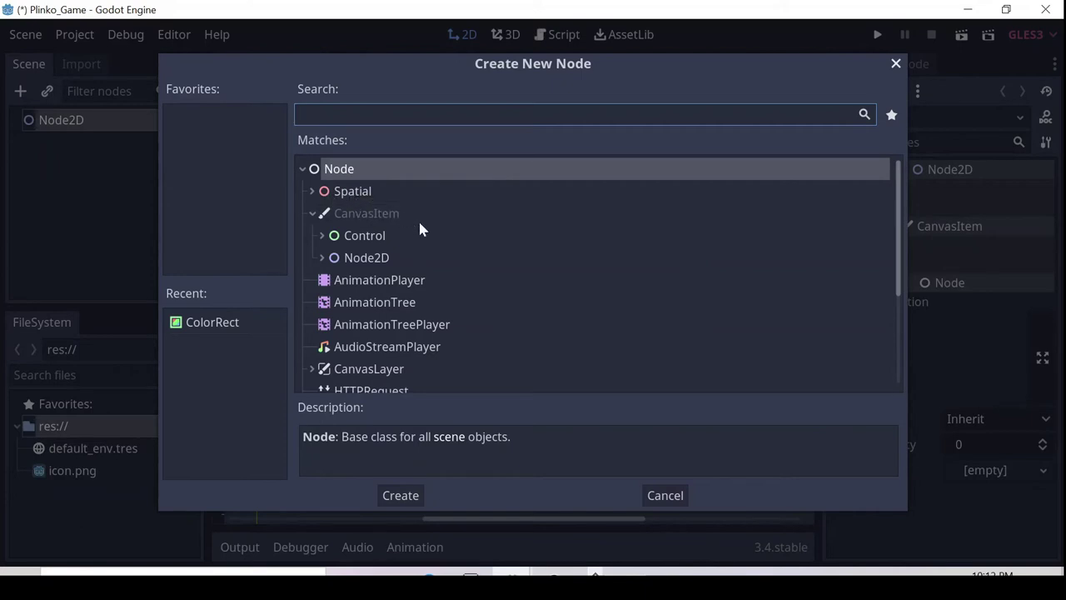
{"action": "left_click", "coordinate": [672, 497]}
Rename the root Node2D to Main_Boss.
{"action": "scroll", "coordinate": [292, 176], "scroll_direction": "up", "scroll_amount": 1}
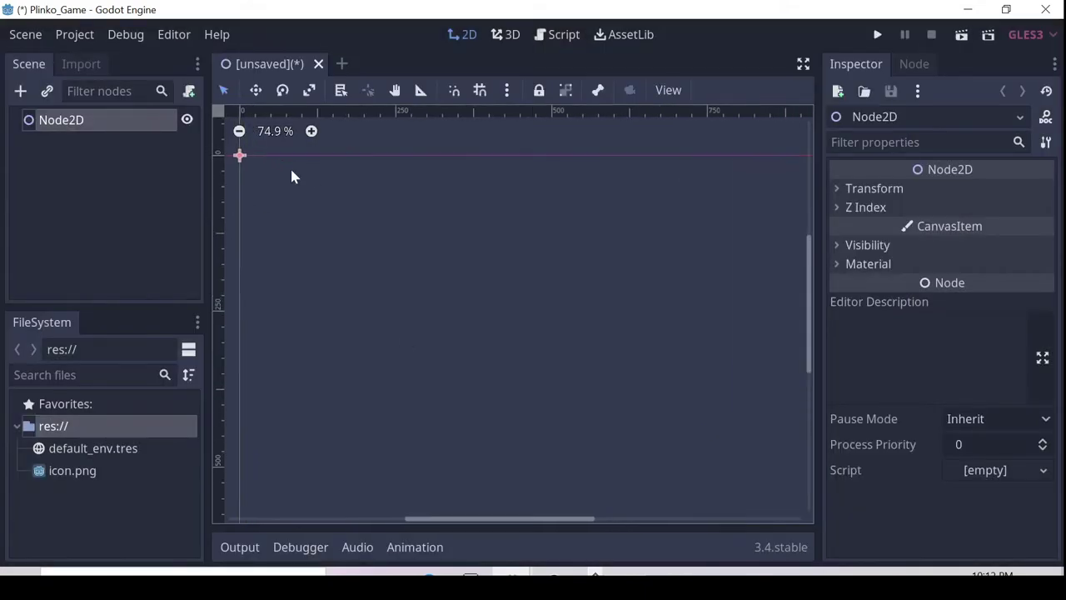
{"action": "middle_click_drag", "start_coordinate": [291, 176], "coordinate": [396, 221]}
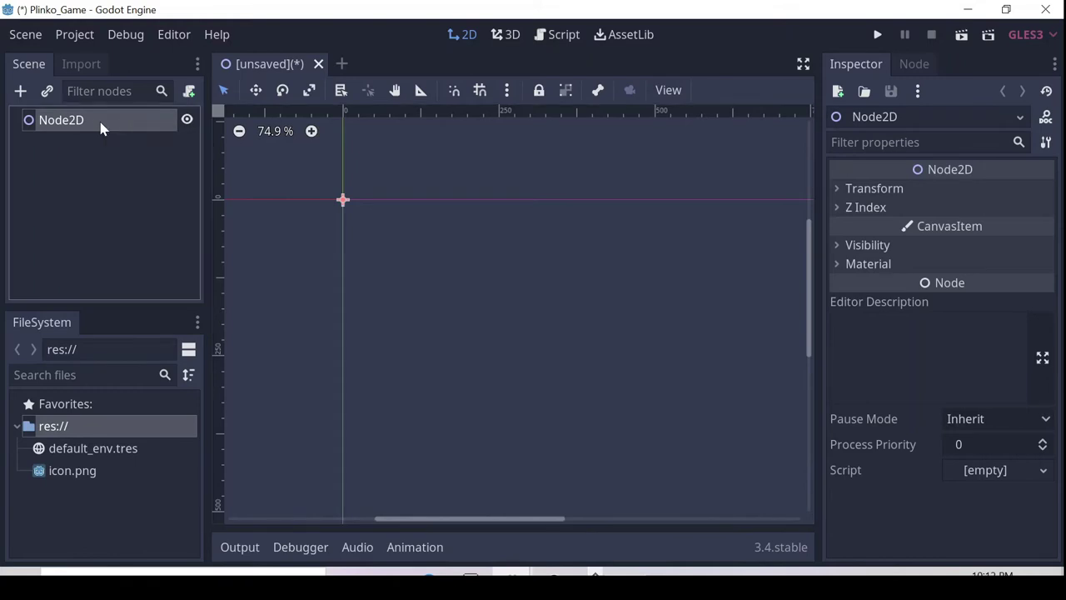
{"action": "key", "text": "F2"}
{"action": "type", "text": "Main"}
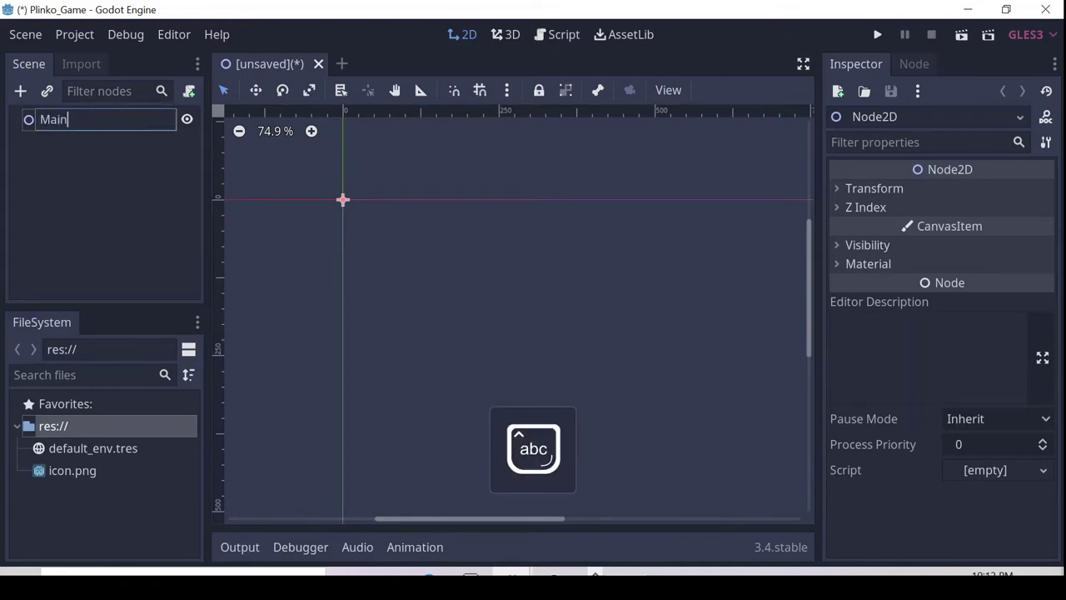
{"action": "type", "text": "_Boss"}
{"action": "key", "text": "Return"}
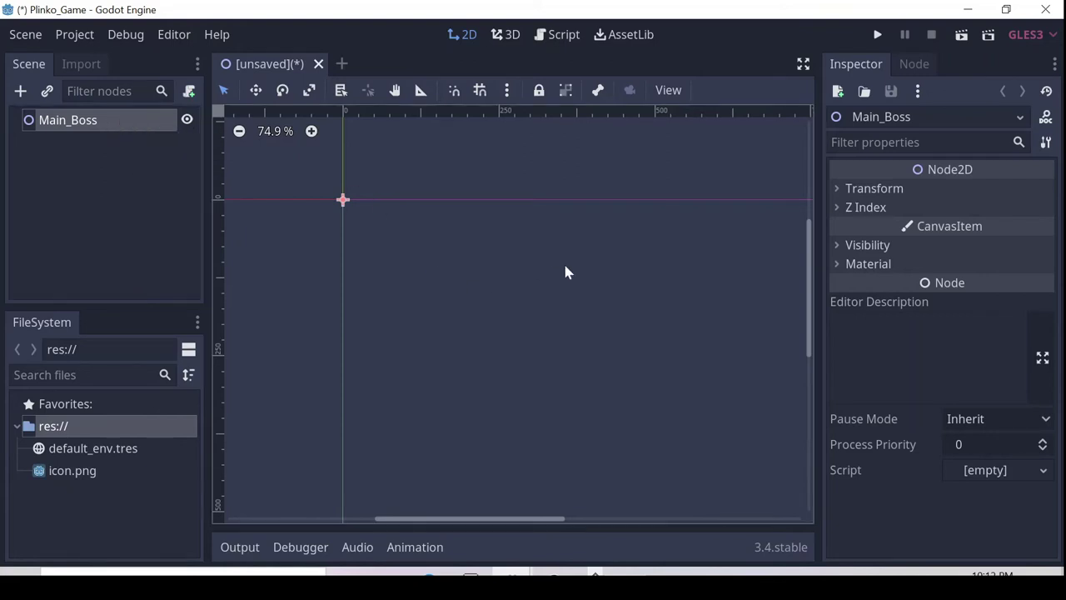
Add a ColorRect as a child node of Main_Boss.
{"action": "middle_click_drag", "start_coordinate": [564, 272], "coordinate": [464, 228]}
{"action": "scroll", "coordinate": [428, 232], "scroll_direction": "down", "scroll_amount": 4}
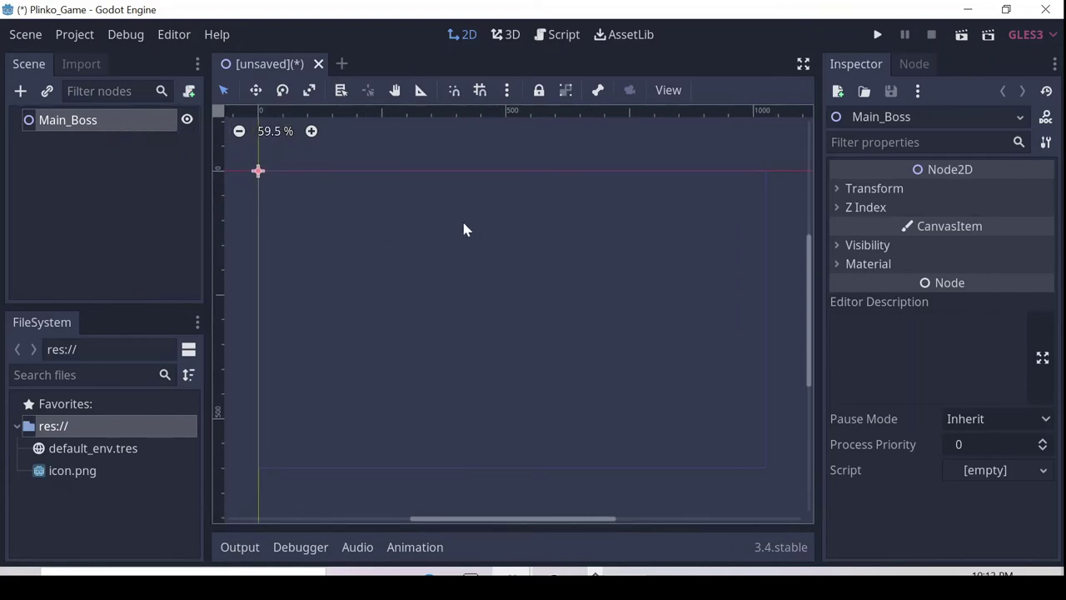
{"action": "left_click", "coordinate": [21, 92]}
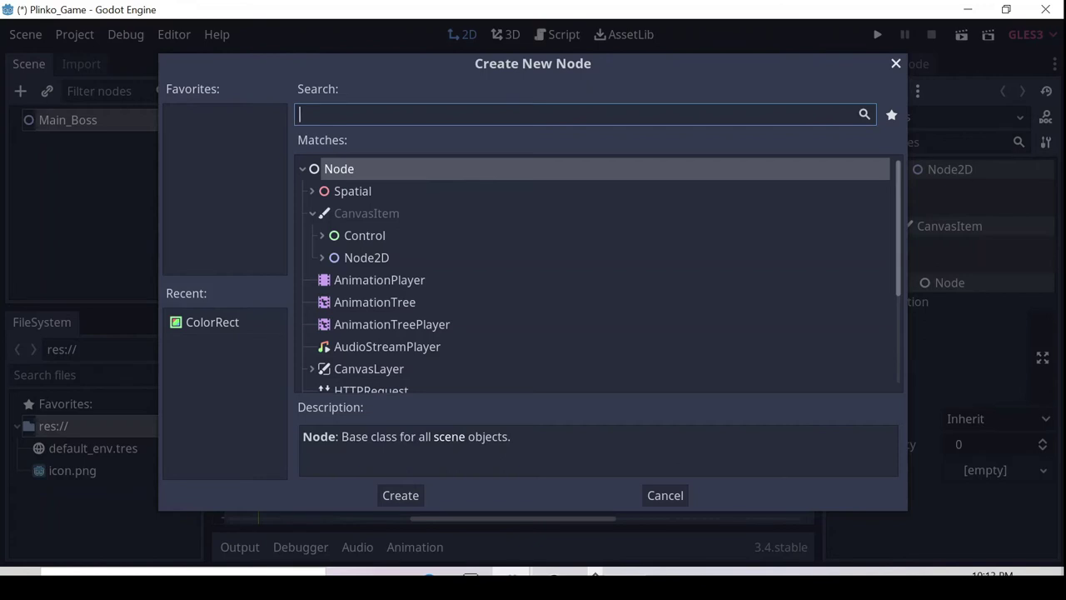
{"action": "type", "text": "colorr"}
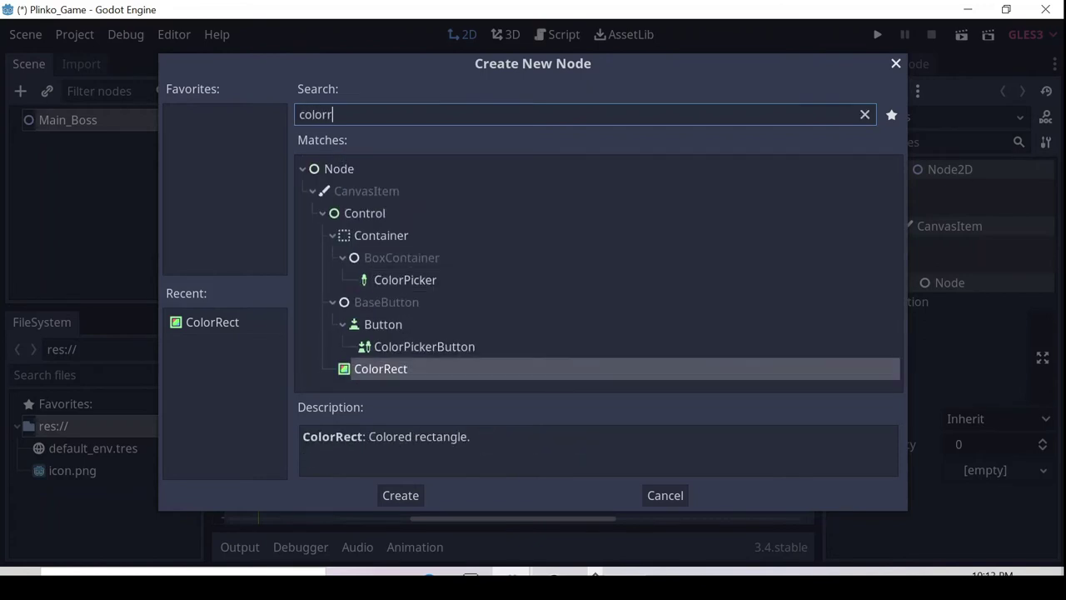
{"action": "type", "text": "ec"}
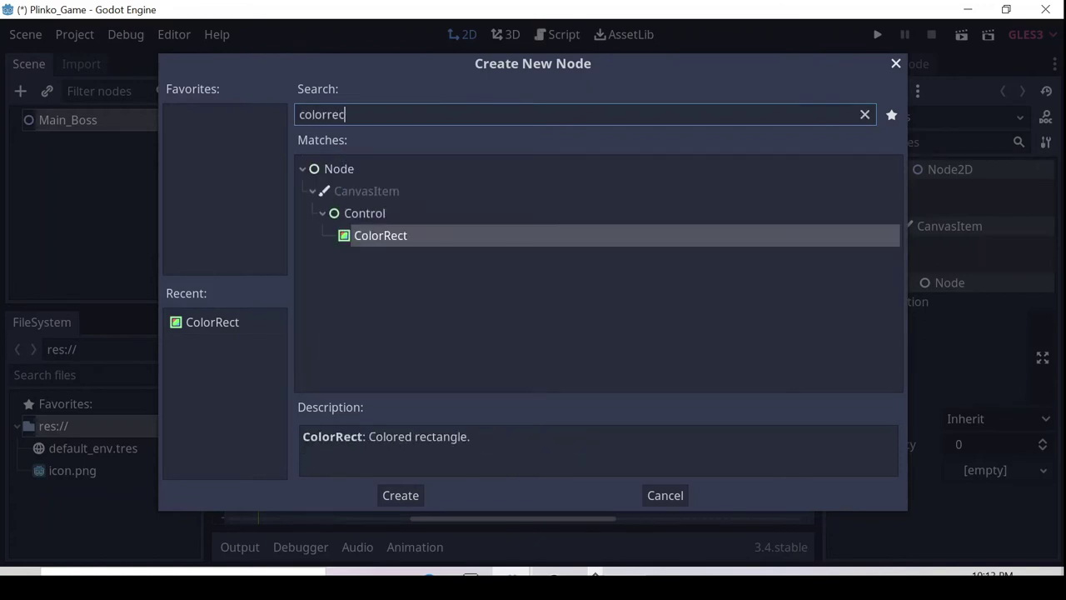
{"action": "type", "text": "t"}
{"action": "left_click", "coordinate": [402, 495]}
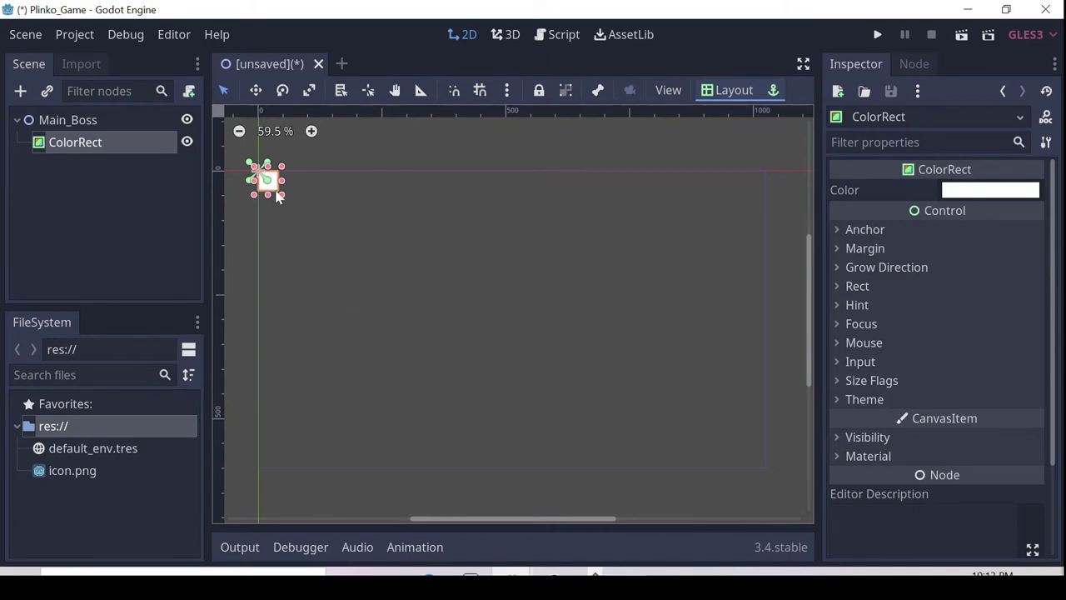
{"action": "scroll", "coordinate": [277, 197], "scroll_direction": "up", "scroll_amount": 2}
{"action": "scroll", "coordinate": [277, 198], "scroll_direction": "down", "scroll_amount": 2}
{"action": "scroll", "coordinate": [286, 191], "scroll_direction": "up", "scroll_amount": 1}
{"action": "scroll", "coordinate": [356, 207], "scroll_direction": "down", "scroll_amount": 1}
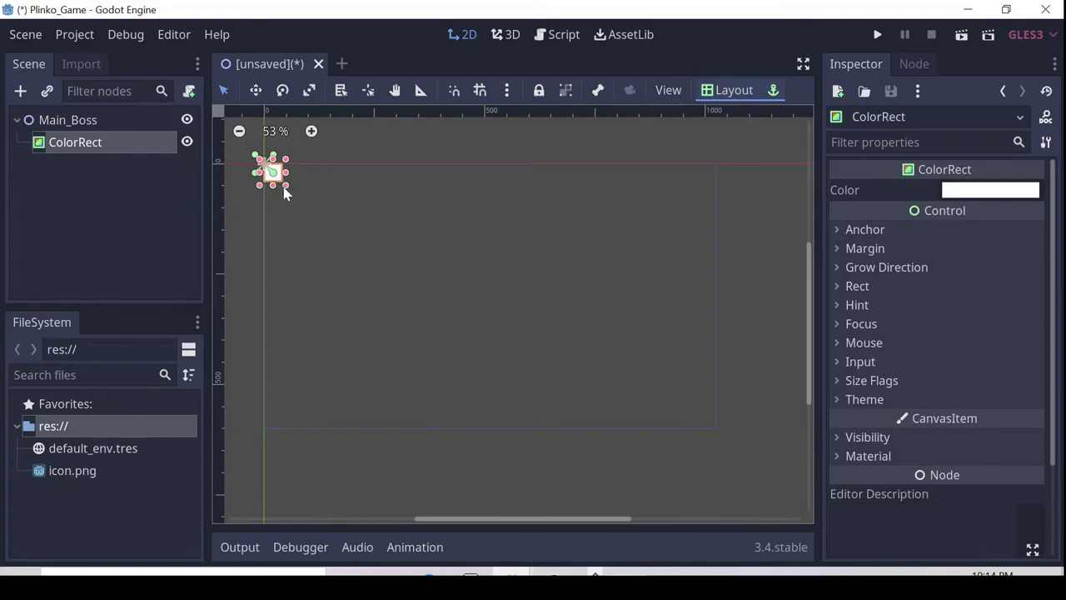
Enlarge the ColorRect so that it covers the whole viewport frame.
{"action": "left_click_drag", "start_coordinate": [285, 188], "coordinate": [730, 442]}
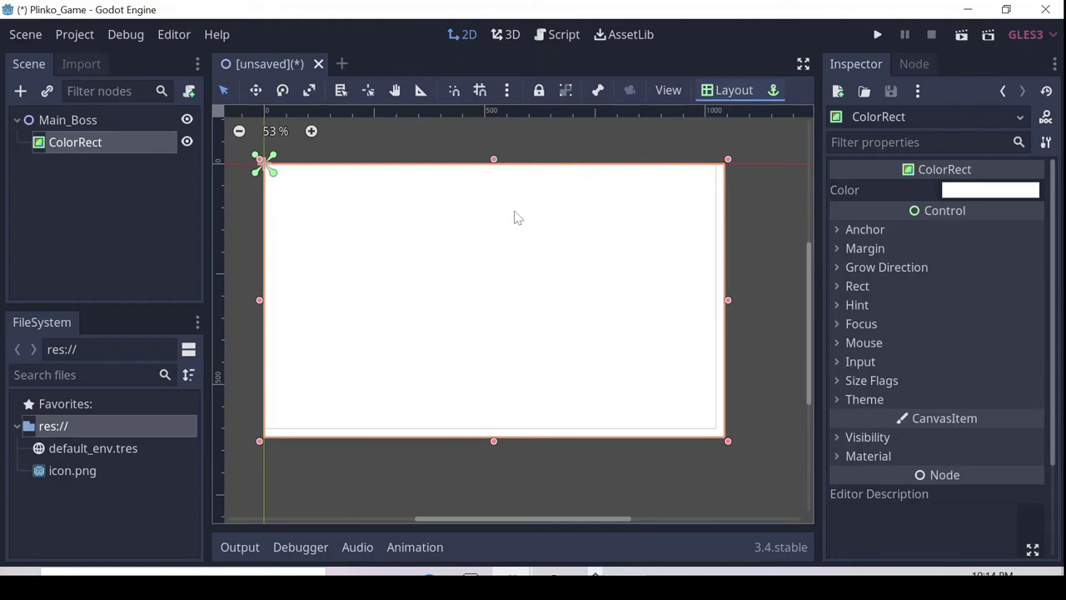
Add a Sprite node as a child of Main_Boss.
{"action": "left_click", "coordinate": [102, 121]}
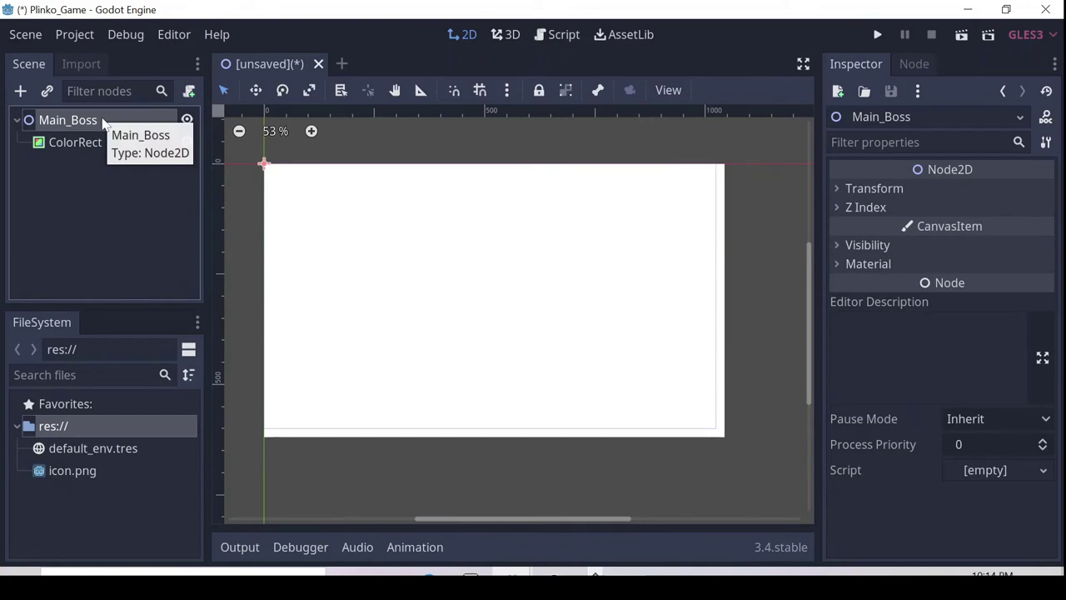
{"action": "left_click", "coordinate": [20, 91]}
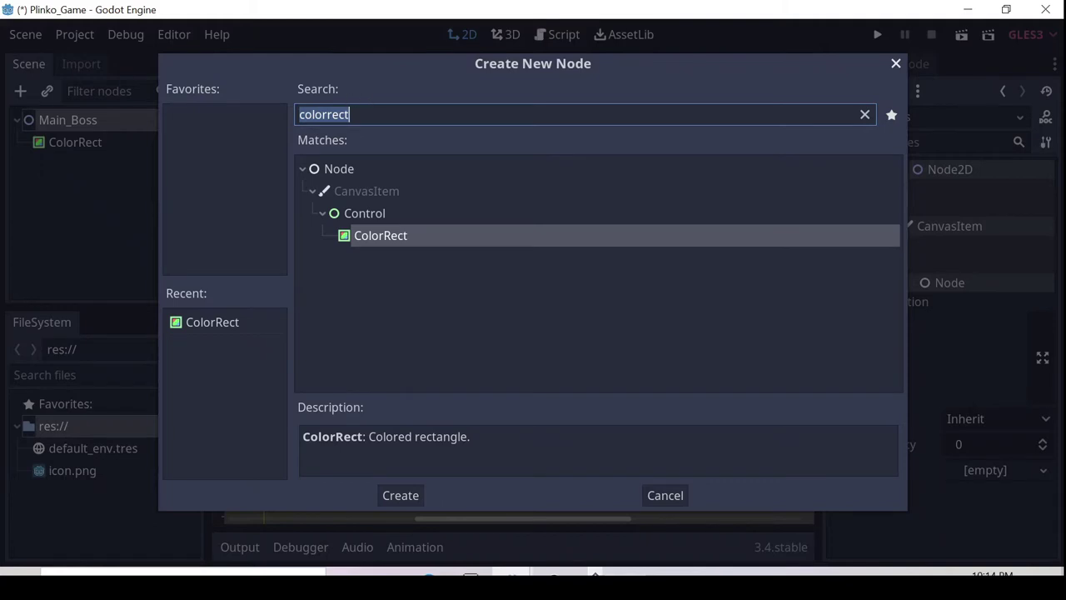
{"action": "key", "text": "BackSpace"}
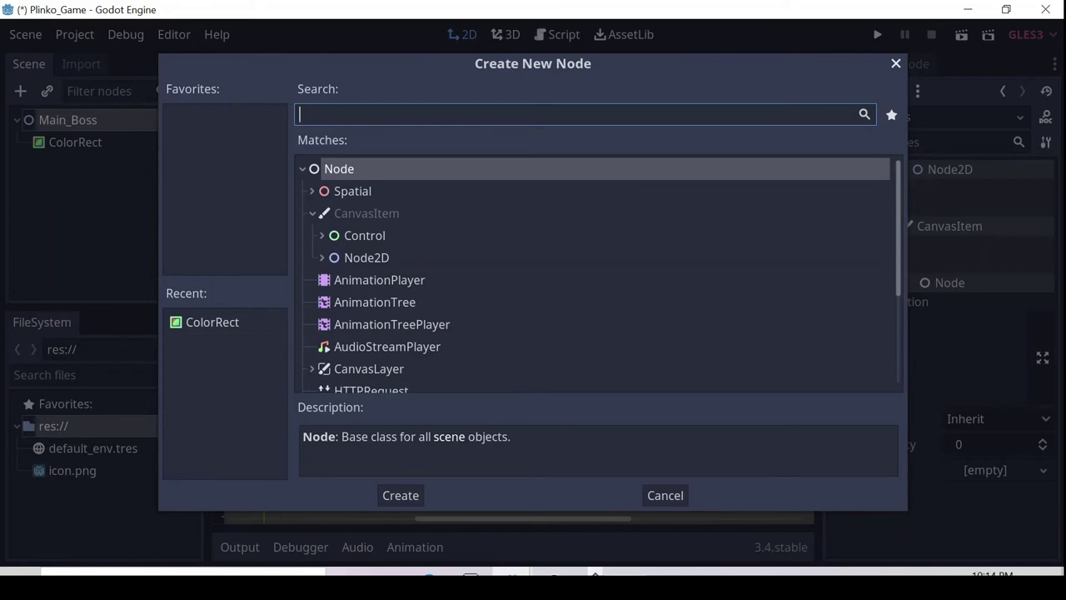
{"action": "type", "text": "sp"}
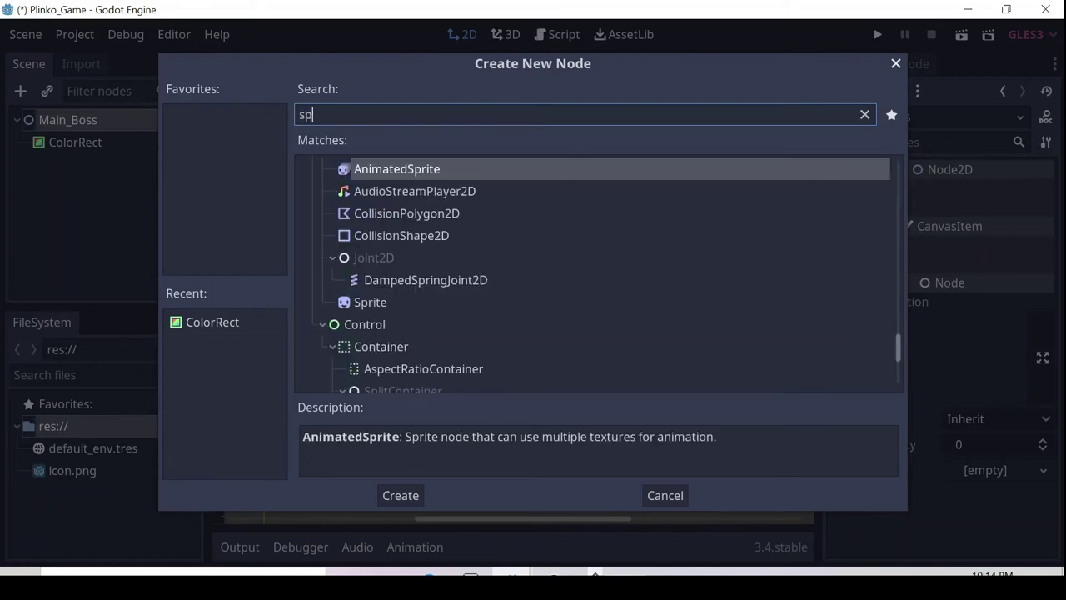
{"action": "type", "text": "rite"}
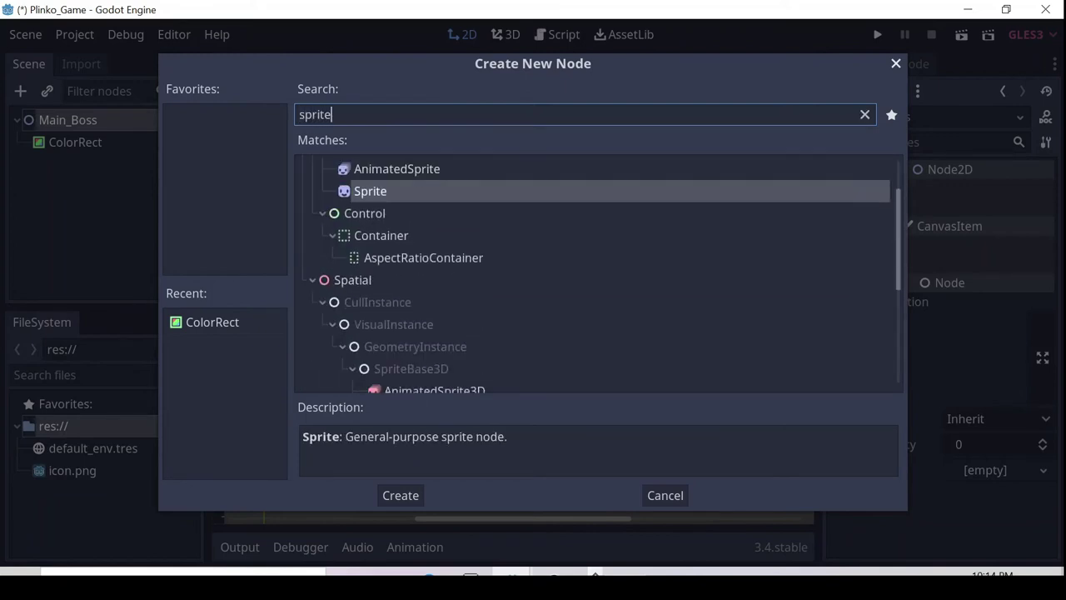
{"action": "left_click", "coordinate": [424, 176]}
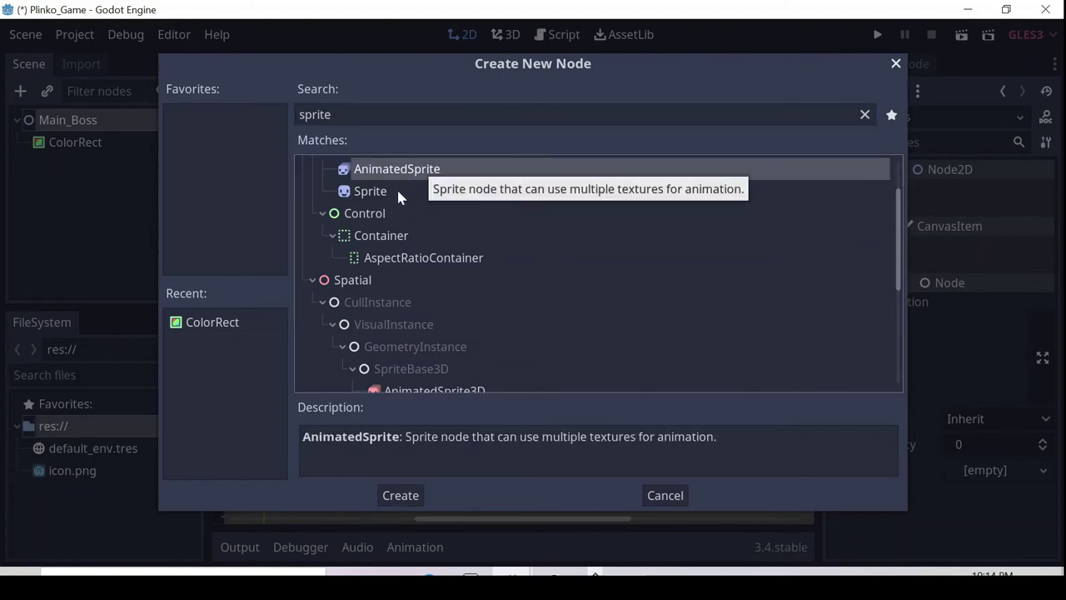
{"action": "left_click", "coordinate": [398, 193]}
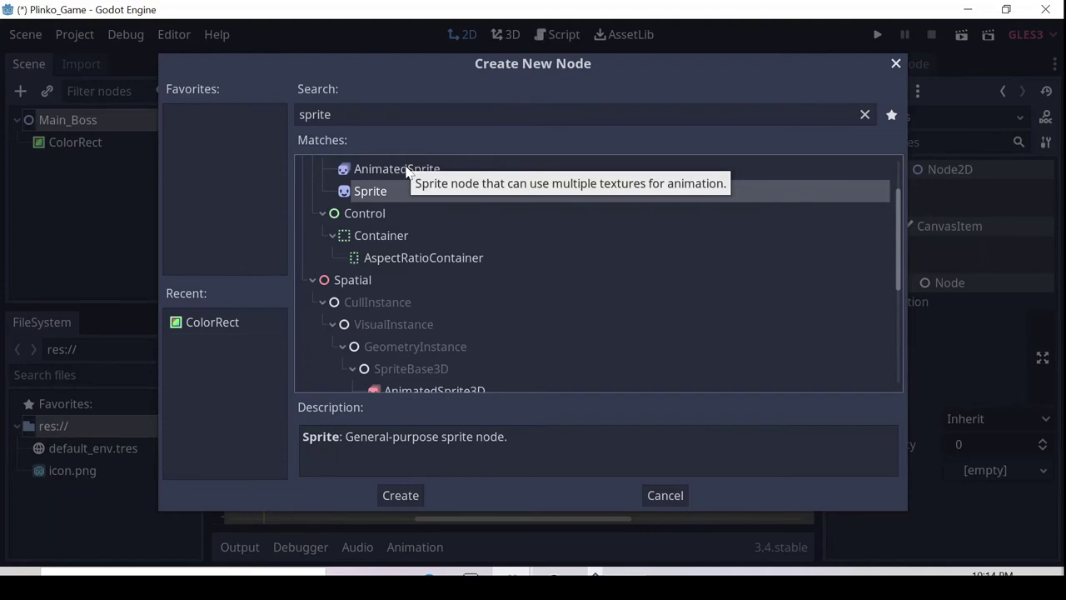
{"action": "left_click", "coordinate": [406, 170]}
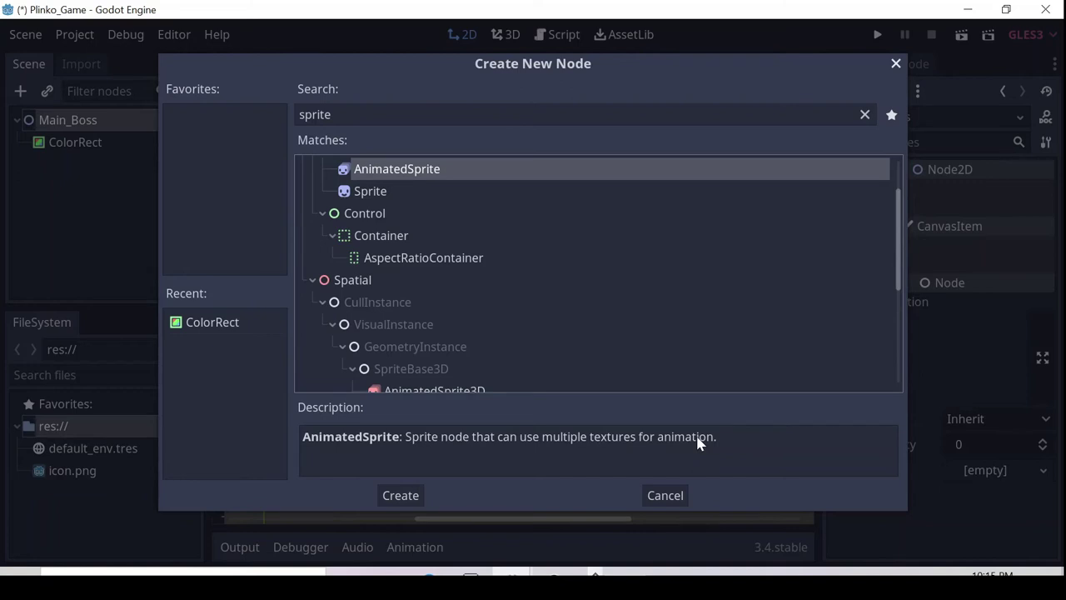
{"action": "left_click", "coordinate": [397, 192]}
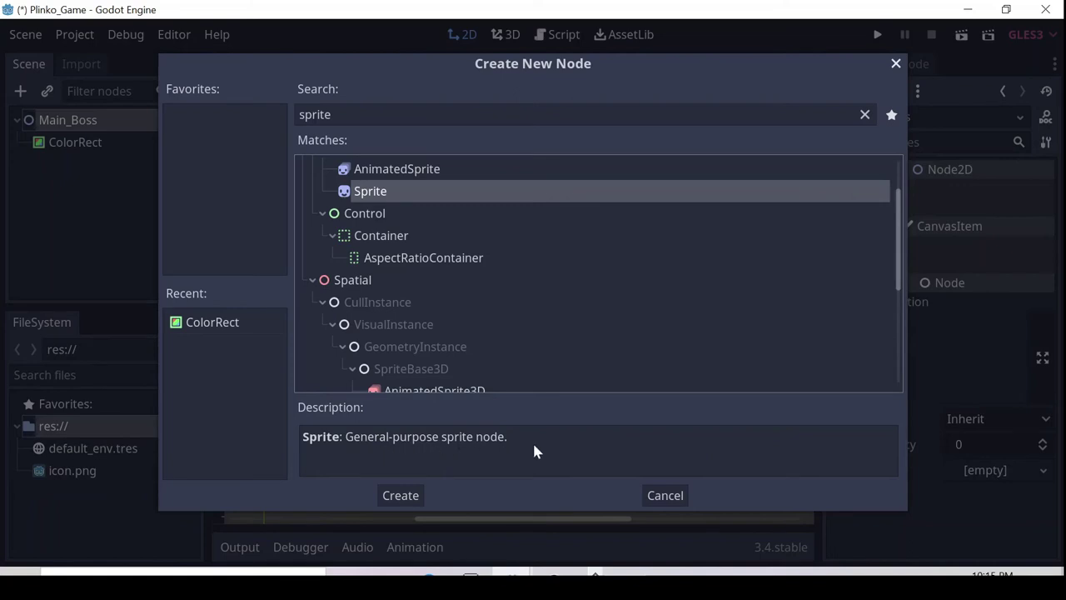
{"action": "left_click", "coordinate": [403, 497]}
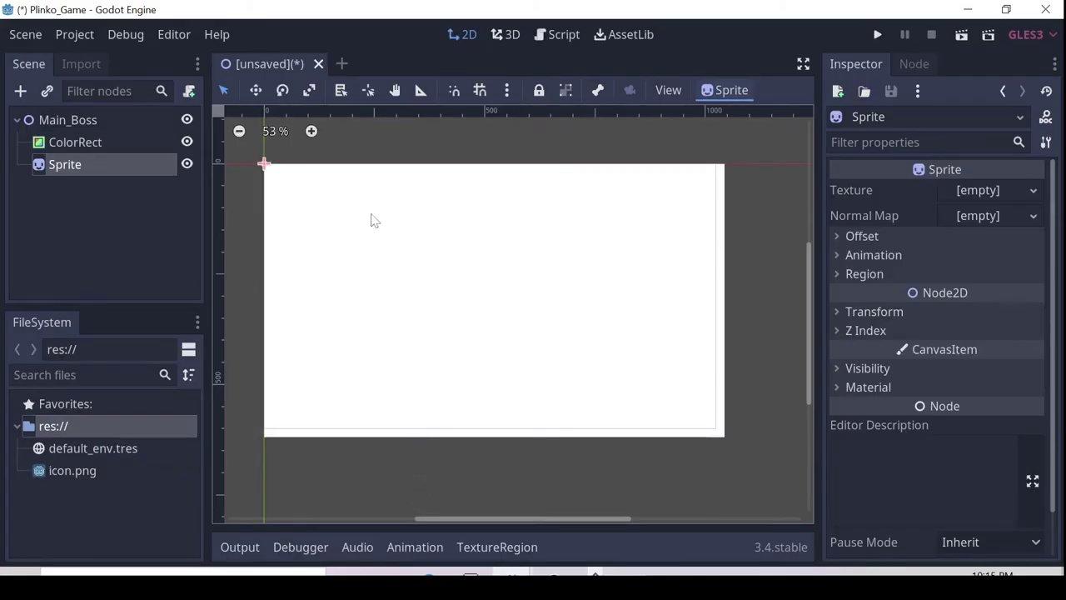
{"action": "left_click", "coordinate": [95, 126]}
{"action": "left_click", "coordinate": [84, 168]}
{"action": "left_click", "coordinate": [79, 148]}
{"action": "left_click", "coordinate": [74, 169]}
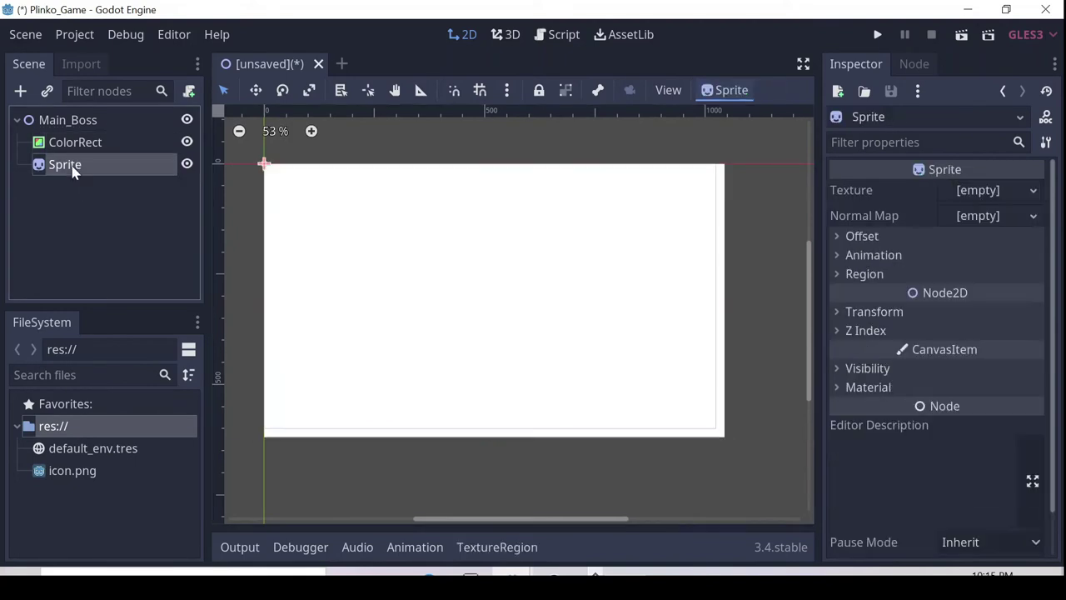
Set the ColorRect's fill color to a mint green with R 56, G 201, B 167.
{"action": "left_click", "coordinate": [78, 144]}
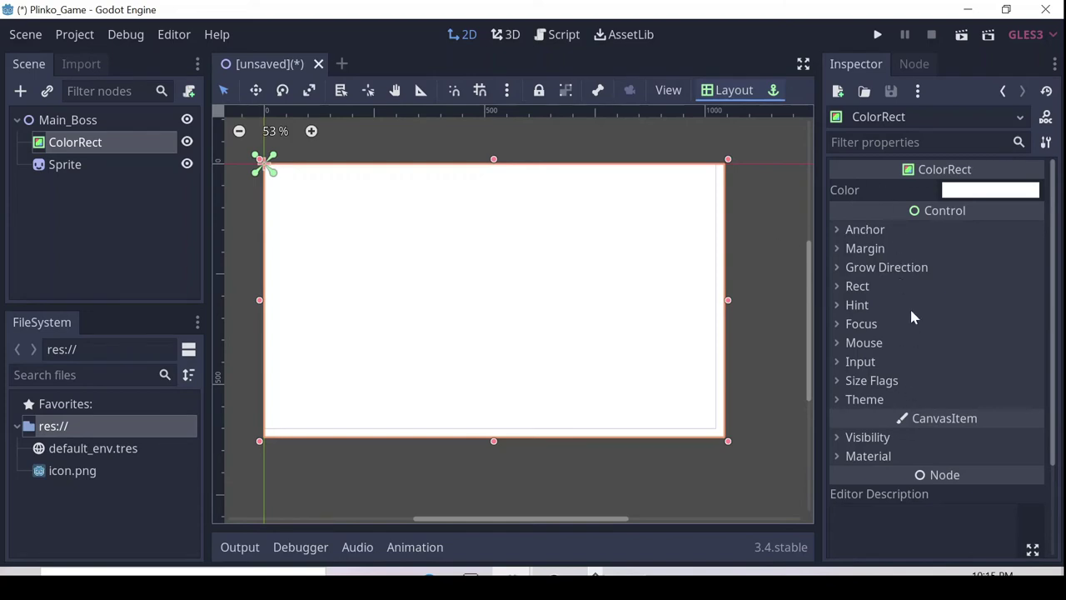
{"action": "mouse_move", "coordinate": [881, 197]}
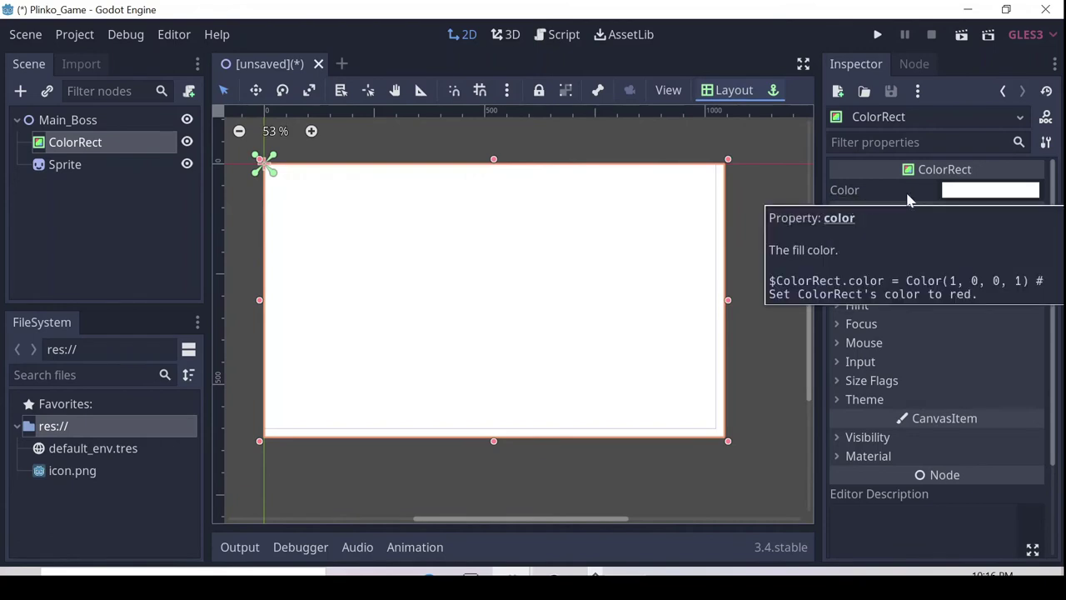
{"action": "left_click", "coordinate": [990, 192]}
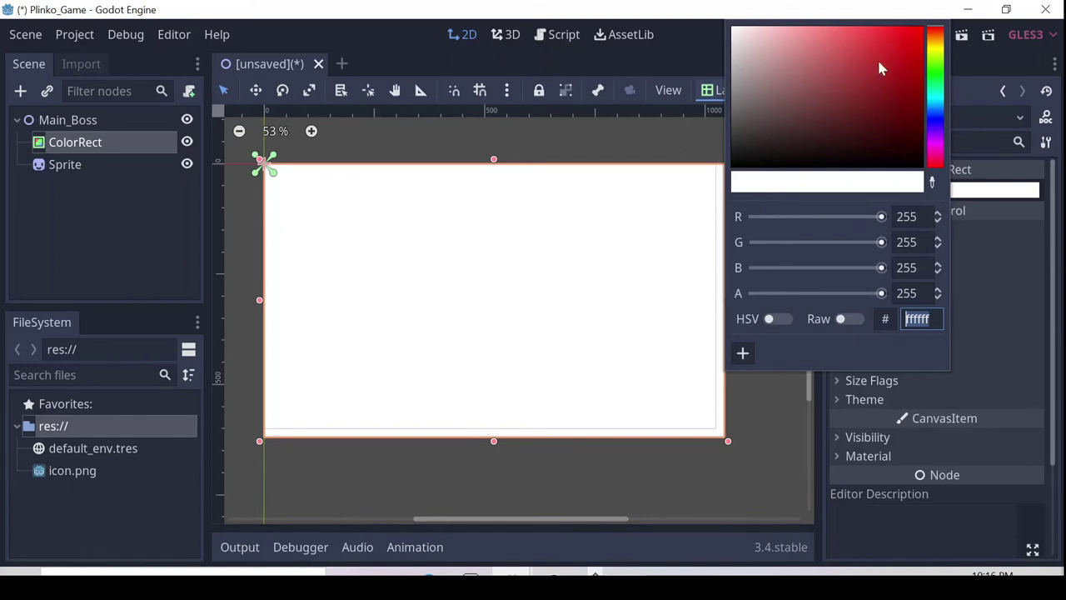
{"action": "mouse_move", "coordinate": [878, 62]}
{"action": "left_mouse_down"}
{"action": "mouse_move", "coordinate": [884, 55]}
{"action": "mouse_move", "coordinate": [866, 49]}
{"action": "mouse_move", "coordinate": [877, 57]}
{"action": "mouse_move", "coordinate": [861, 57]}
{"action": "left_mouse_up"}
{"action": "left_click_drag", "start_coordinate": [938, 37], "coordinate": [933, 101]}
{"action": "left_click_drag", "start_coordinate": [861, 60], "coordinate": [875, 54]}
{"action": "left_click", "coordinate": [1007, 223]}
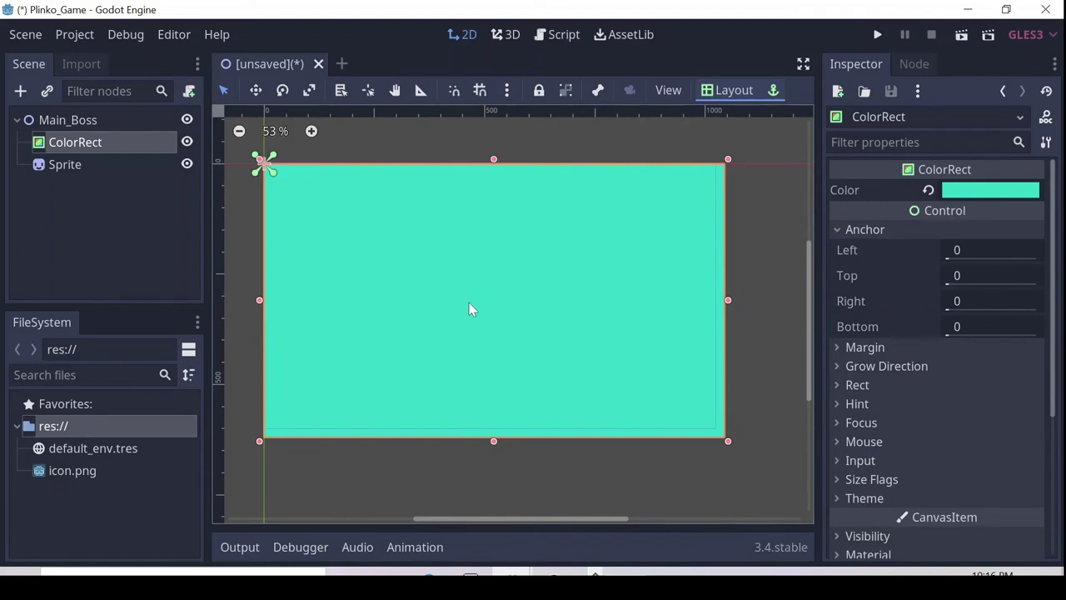
{"action": "left_click", "coordinate": [999, 195]}
{"action": "left_click_drag", "start_coordinate": [891, 103], "coordinate": [863, 55]}
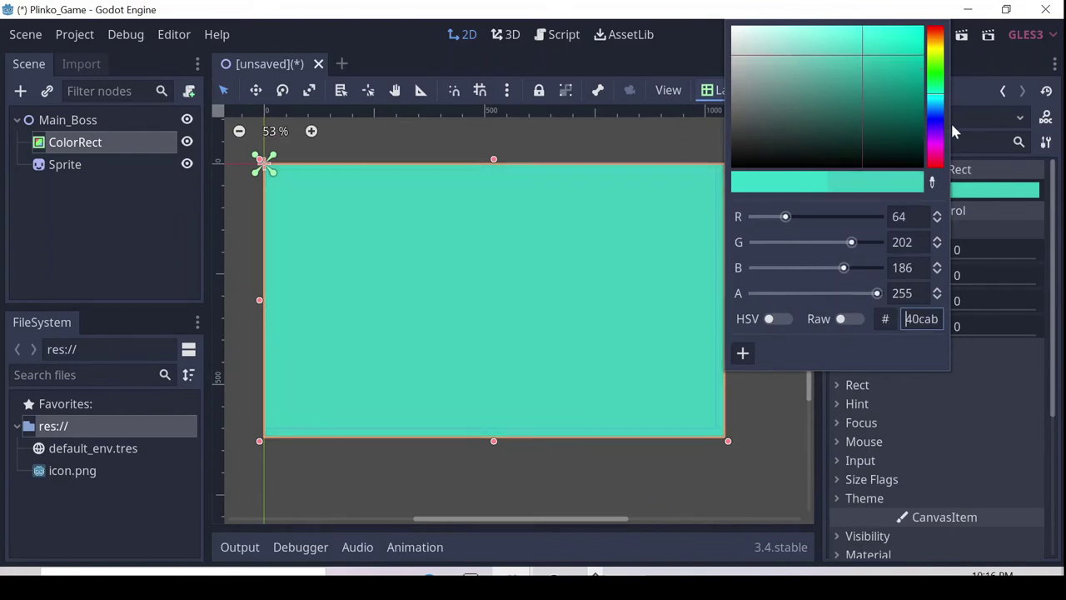
{"action": "left_click_drag", "start_coordinate": [940, 102], "coordinate": [939, 97]}
{"action": "left_click_drag", "start_coordinate": [847, 45], "coordinate": [845, 34]}
{"action": "left_click", "coordinate": [871, 64]}
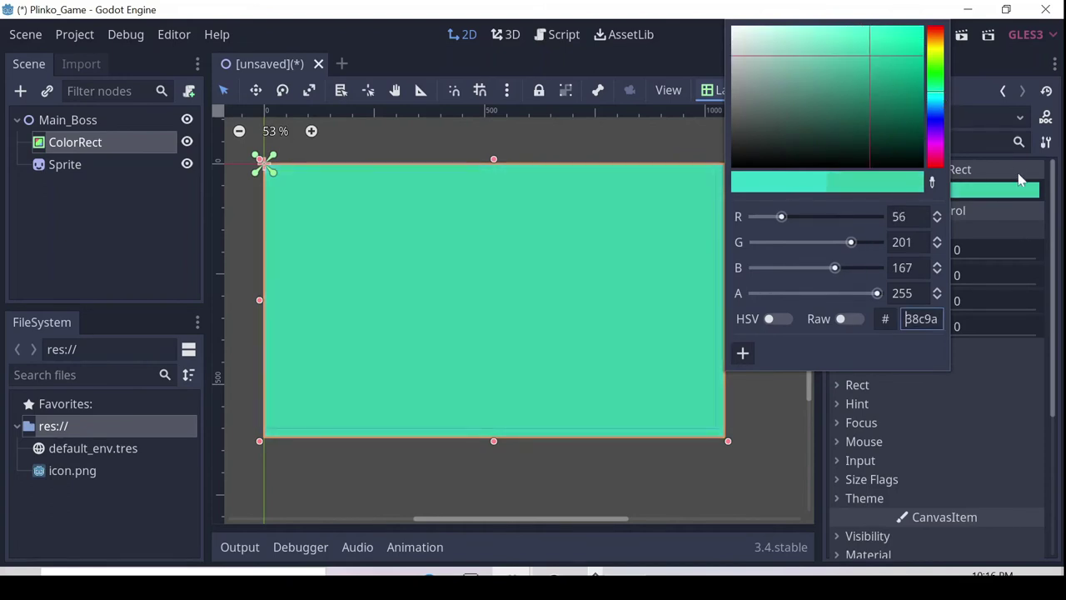
{"action": "left_click", "coordinate": [1016, 172]}
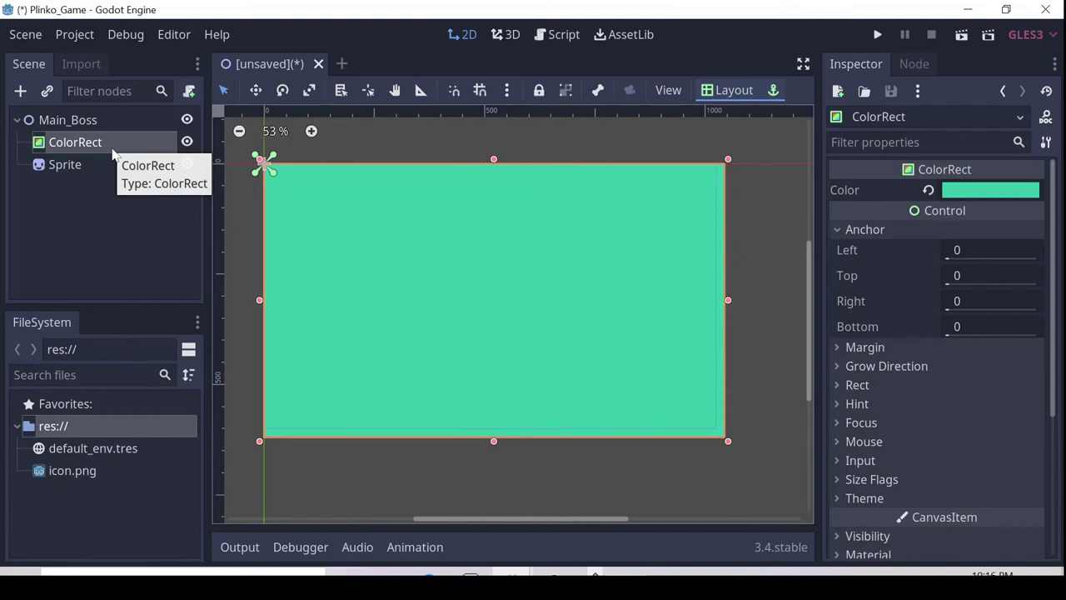
{"action": "left_click", "coordinate": [79, 167]}
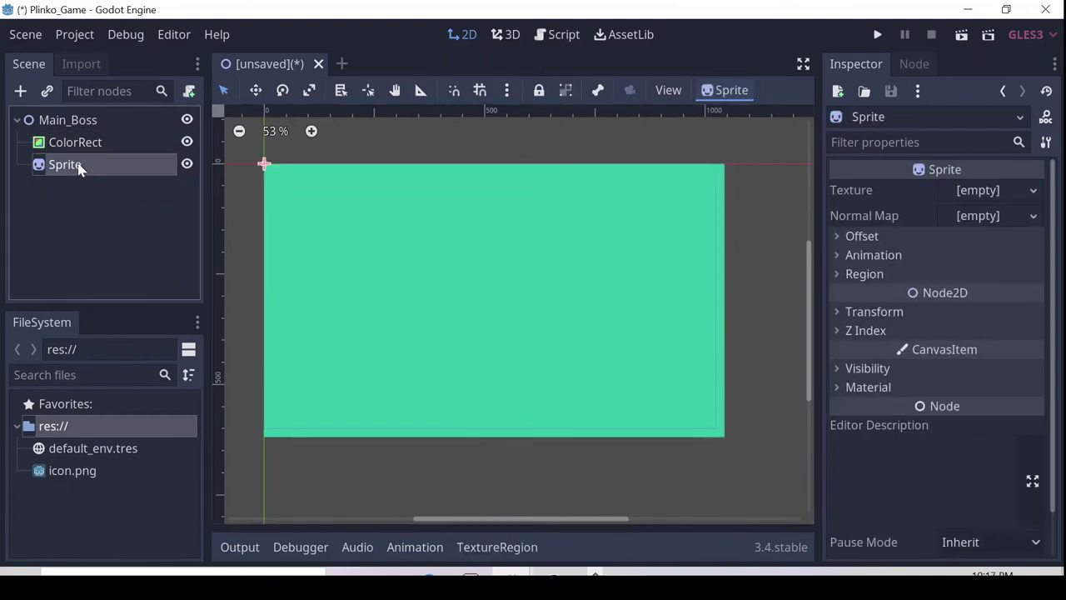
{"action": "left_click", "coordinate": [1011, 190]}
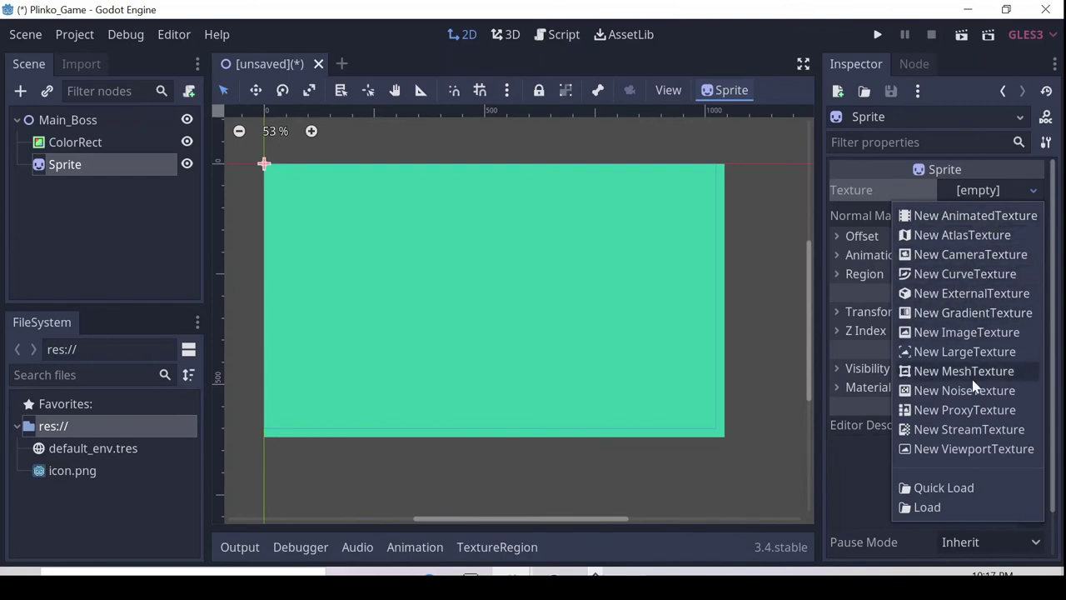
{"action": "left_click", "coordinate": [928, 507]}
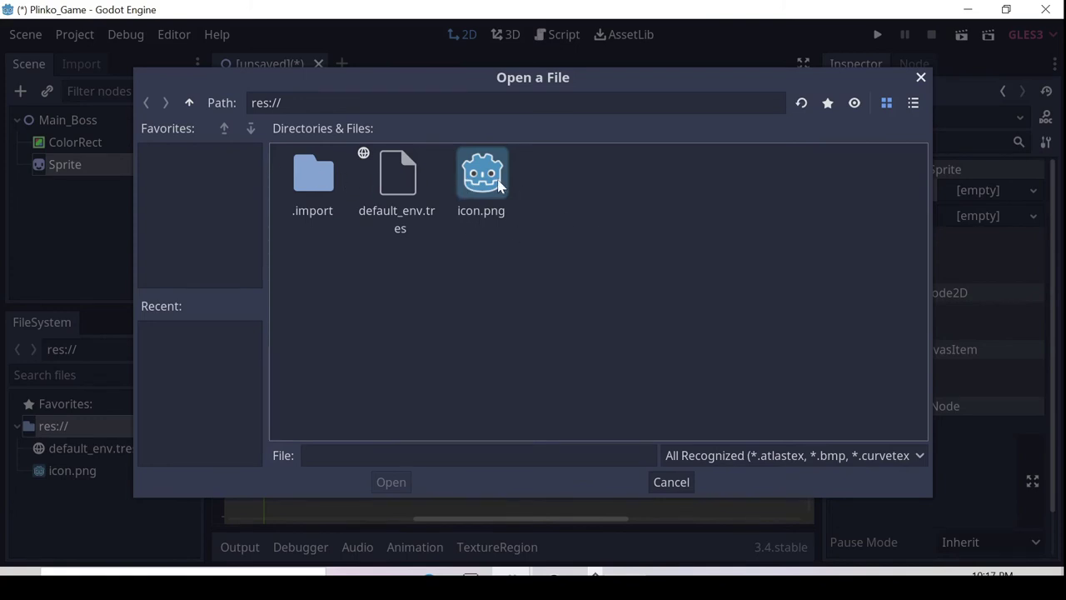
{"action": "left_click", "coordinate": [498, 187]}
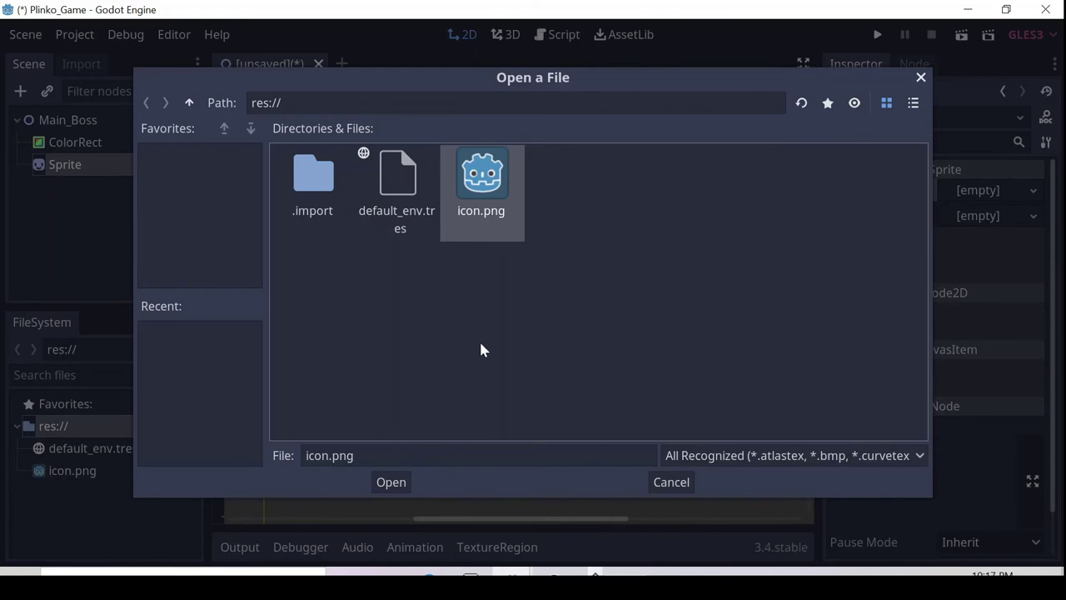
{"action": "left_click", "coordinate": [670, 482]}
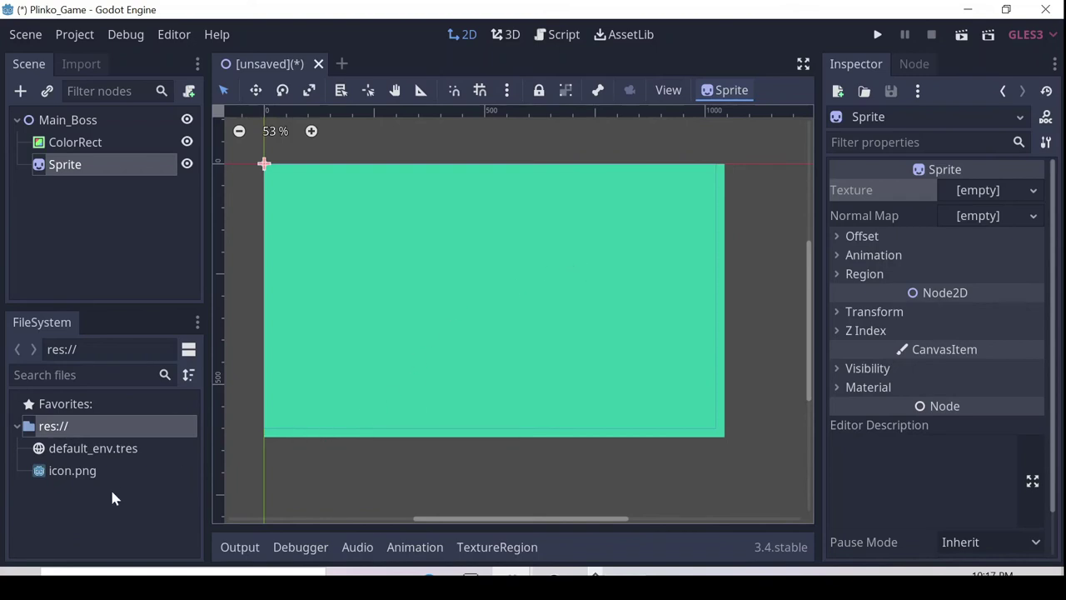
Assign icon.png as the Sprite's texture and move the sprite to about the middle of the ColorRect.
{"action": "left_click", "coordinate": [75, 471]}
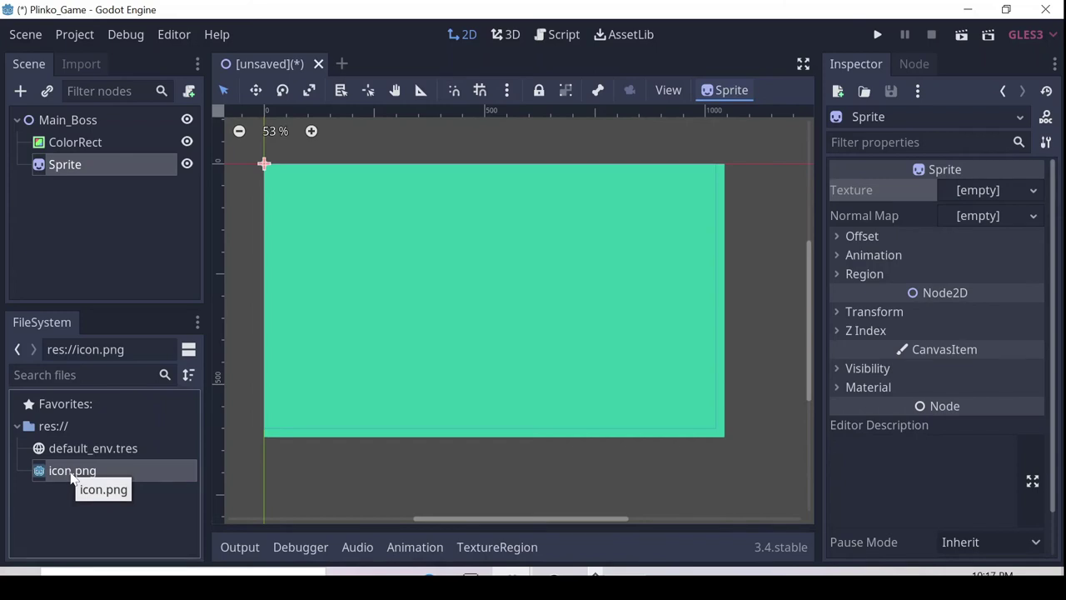
{"action": "left_click_drag", "start_coordinate": [71, 475], "coordinate": [960, 191]}
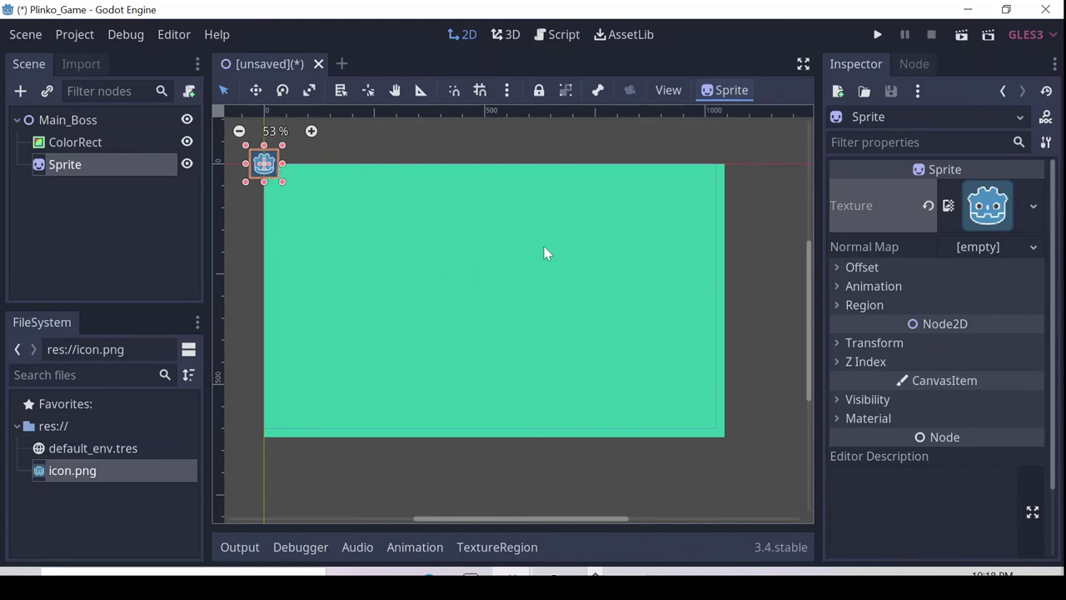
{"action": "left_click", "coordinate": [255, 91]}
{"action": "left_click_drag", "start_coordinate": [272, 167], "coordinate": [506, 286]}
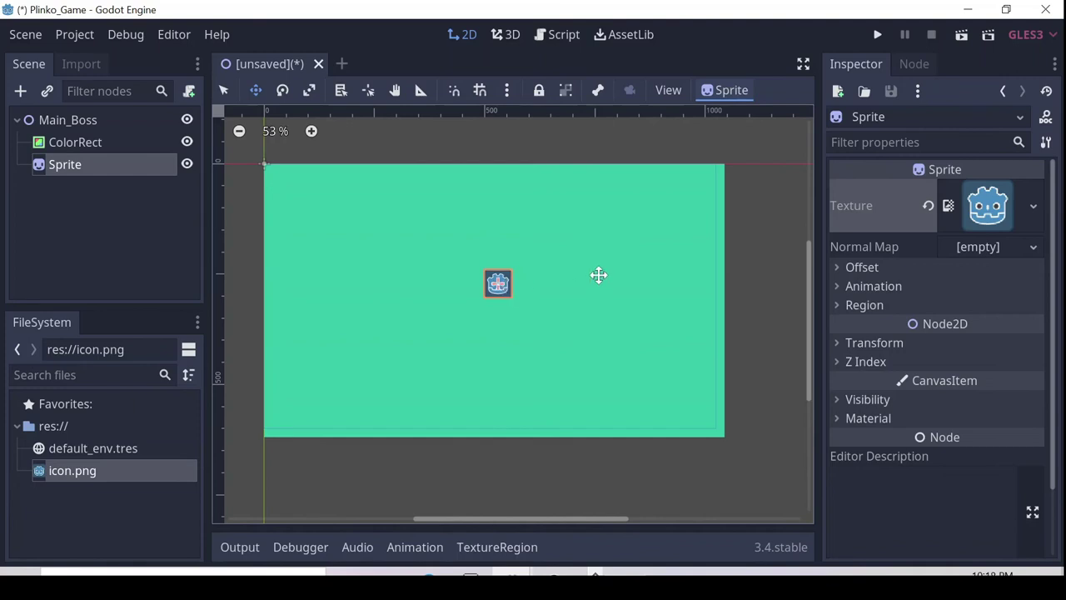
Try rotating and enlarging the Sprite, and undo these changes.
{"action": "left_click", "coordinate": [288, 91]}
{"action": "left_click_drag", "start_coordinate": [525, 279], "coordinate": [525, 304]}
{"action": "left_click", "coordinate": [309, 90]}
{"action": "left_click_drag", "start_coordinate": [521, 287], "coordinate": [595, 271]}
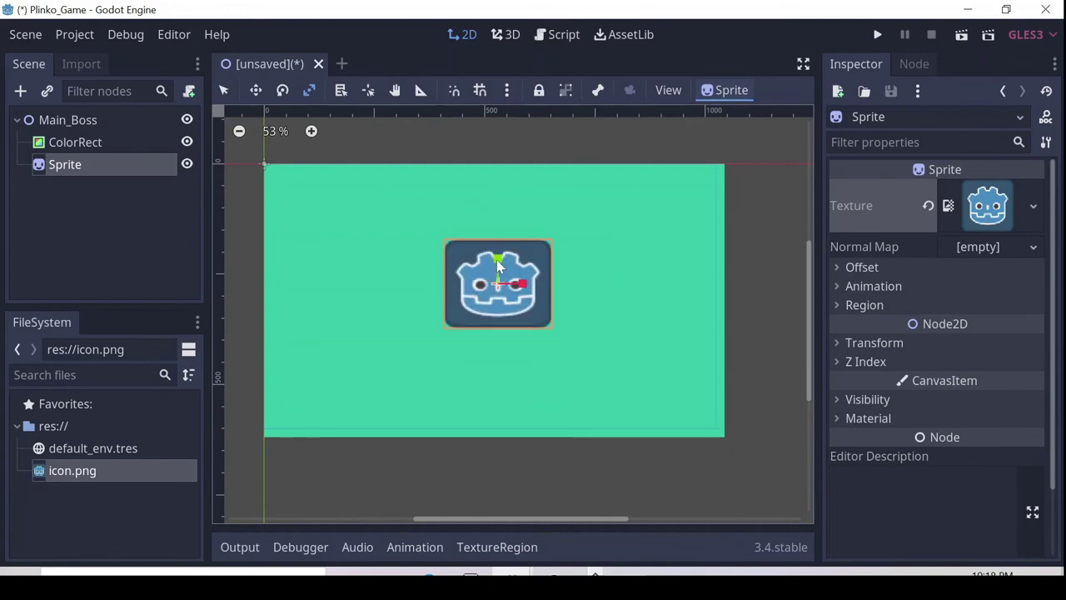
{"action": "left_click_drag", "start_coordinate": [503, 258], "coordinate": [502, 244]}
{"action": "left_click_drag", "start_coordinate": [518, 285], "coordinate": [546, 285]}
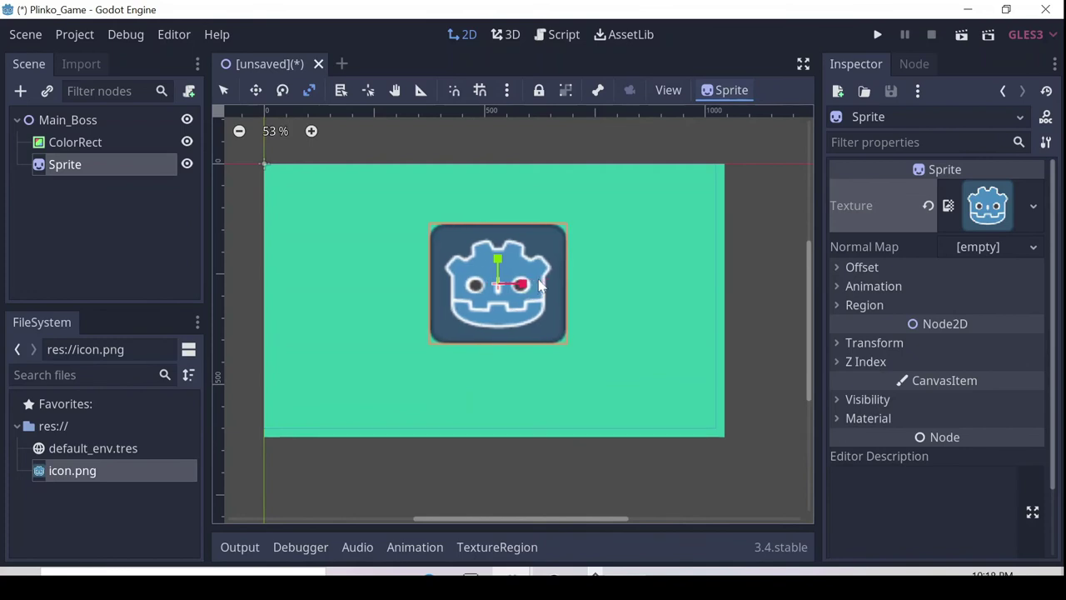
{"action": "key", "text": "ctrl+z"}
{"action": "key", "text": "ctrl+z"}
{"action": "key", "text": "ctrl+z"}
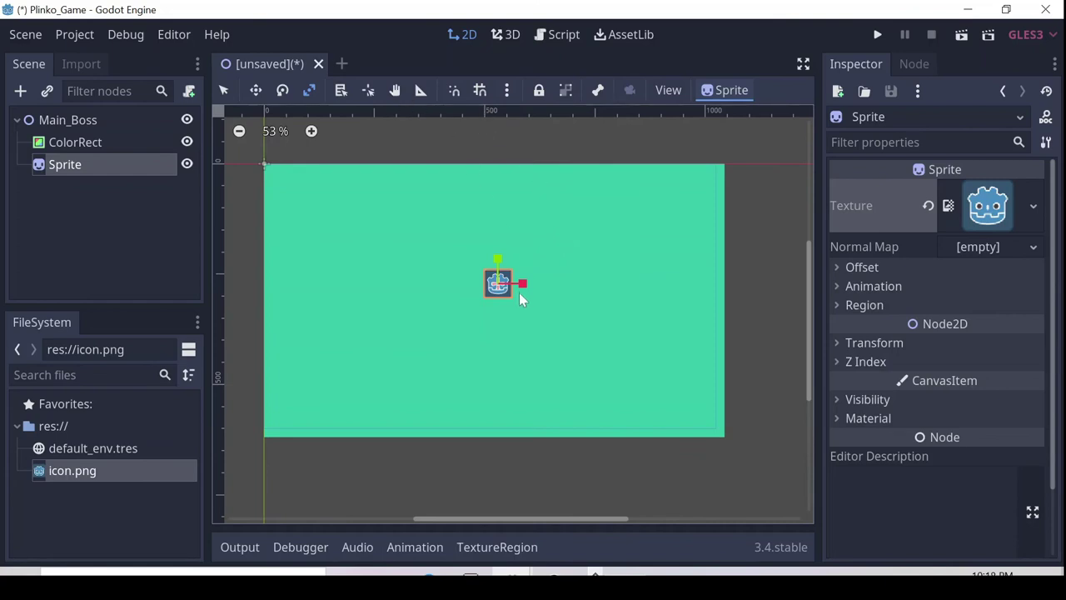
Run the current scene, saving it as Main_Boss.tscn, and close the game window after viewing it.
{"action": "left_click", "coordinate": [223, 92]}
{"action": "left_click", "coordinate": [73, 120]}
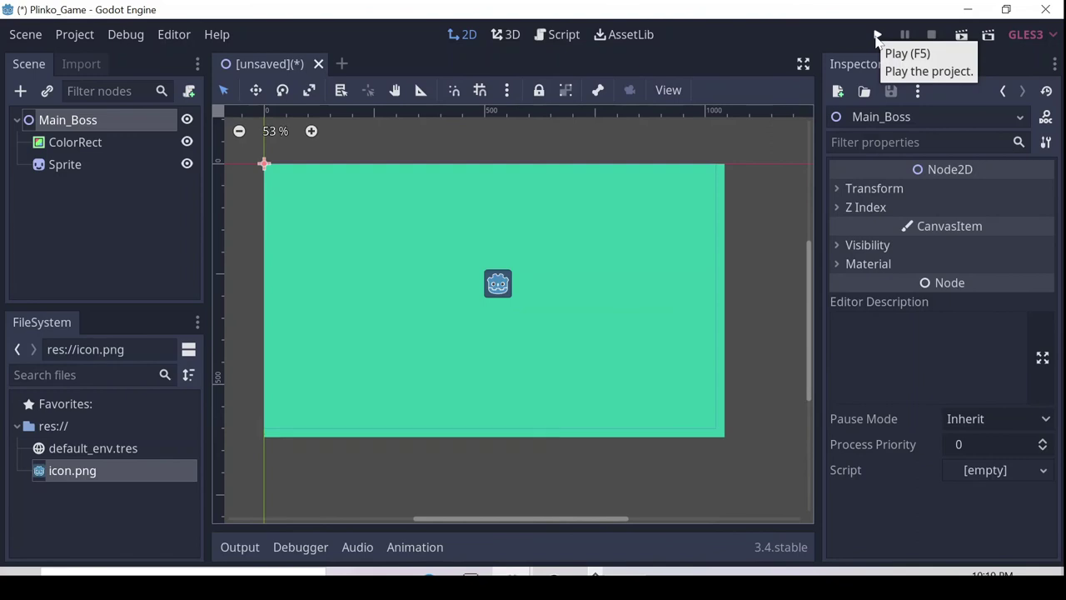
{"action": "left_click", "coordinate": [960, 36]}
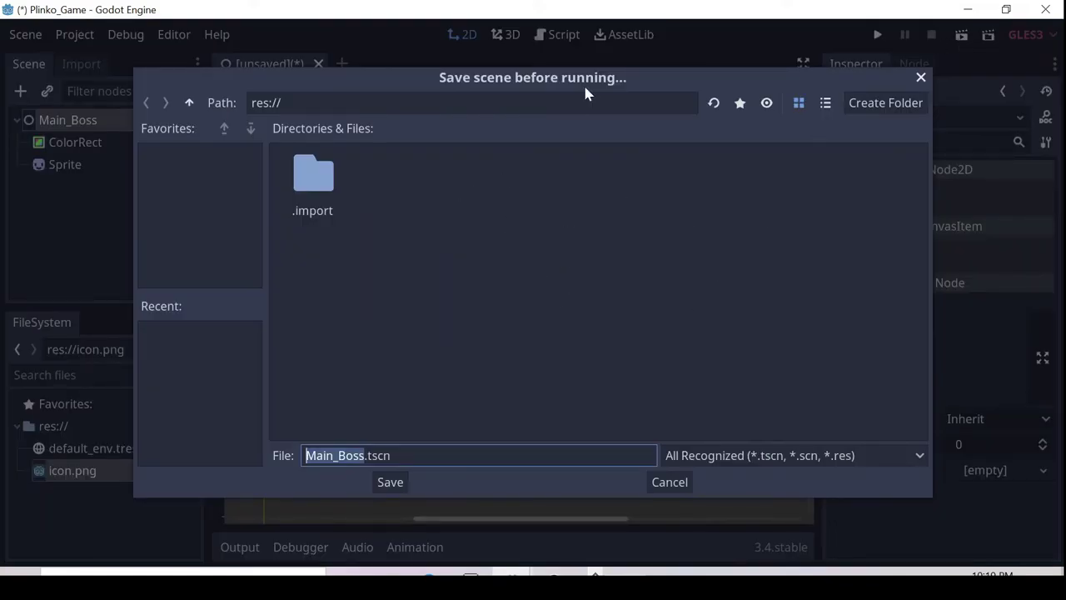
{"action": "left_click", "coordinate": [391, 484]}
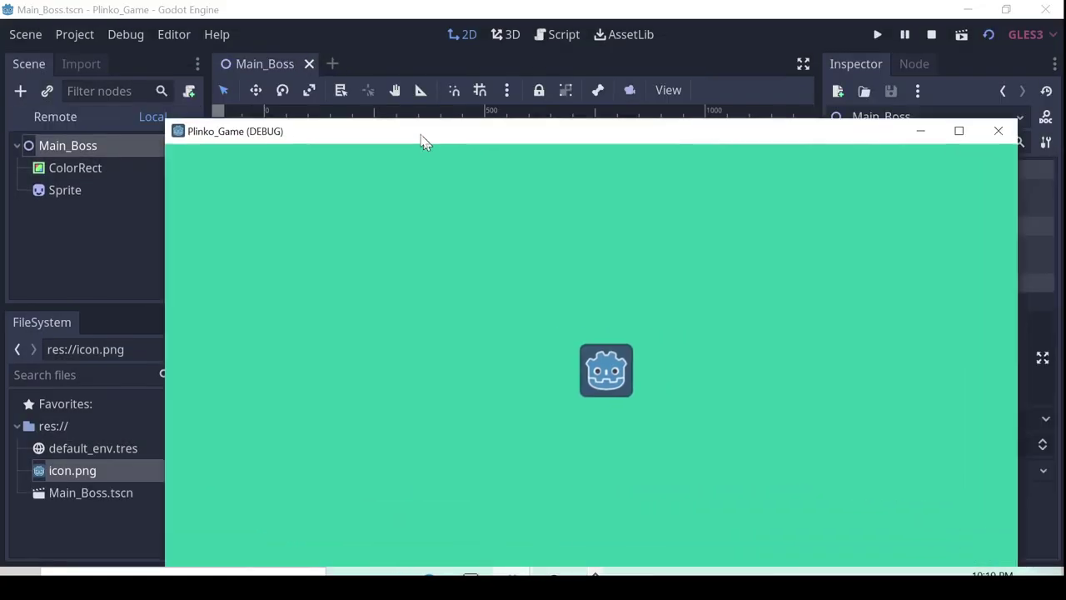
{"action": "left_click_drag", "start_coordinate": [425, 142], "coordinate": [360, 43]}
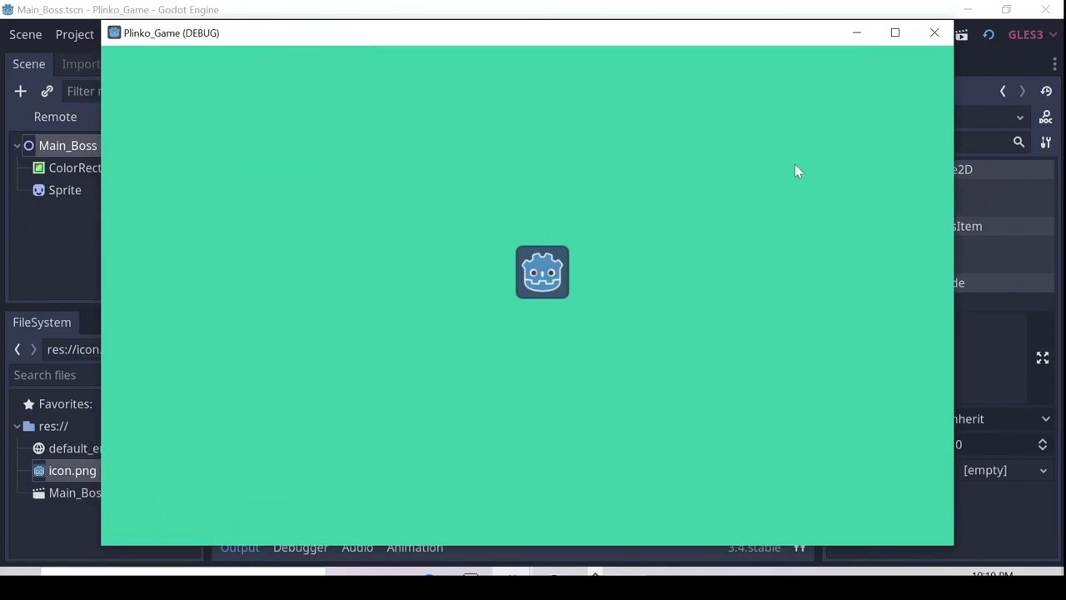
{"action": "left_click", "coordinate": [934, 33]}
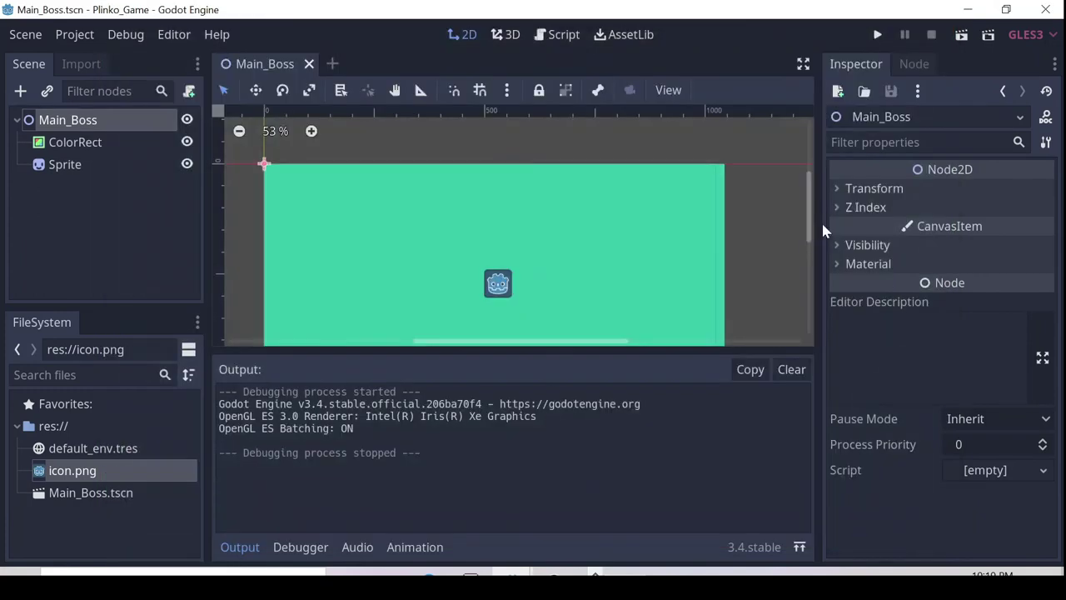
Collapse the debug output log and create a folder named Scenes in the project root res://.
{"action": "left_click", "coordinate": [241, 547]}
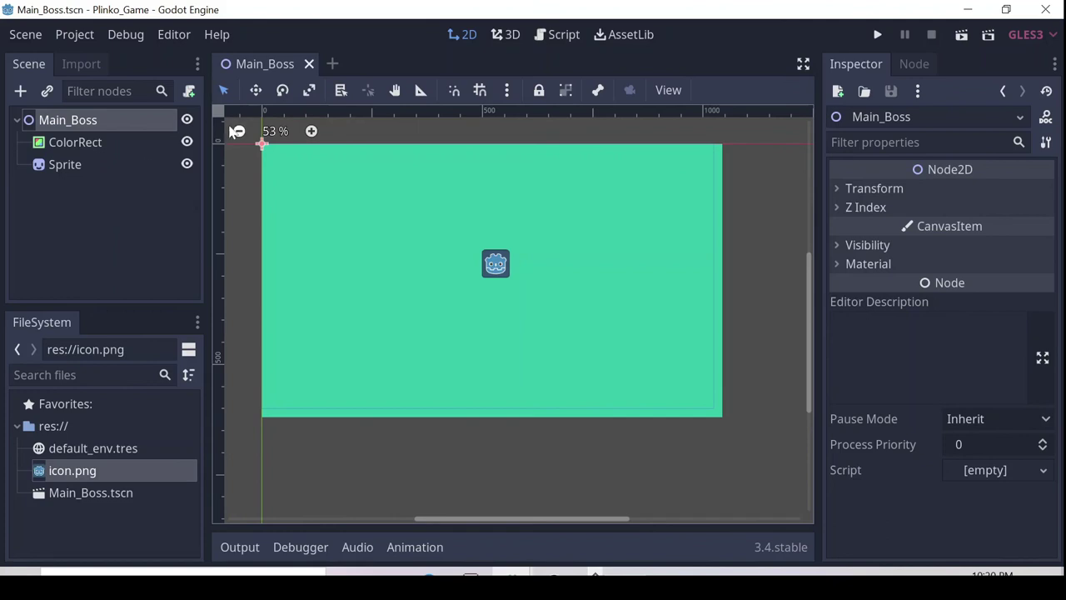
{"action": "left_click", "coordinate": [73, 426]}
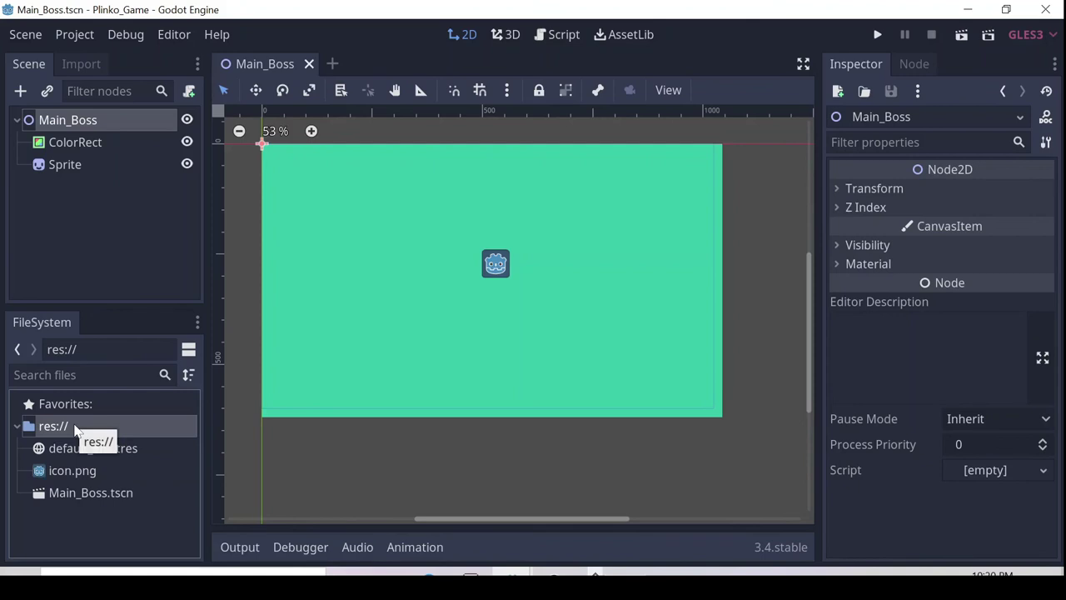
{"action": "right_click", "coordinate": [74, 426]}
{"action": "left_click", "coordinate": [98, 453]}
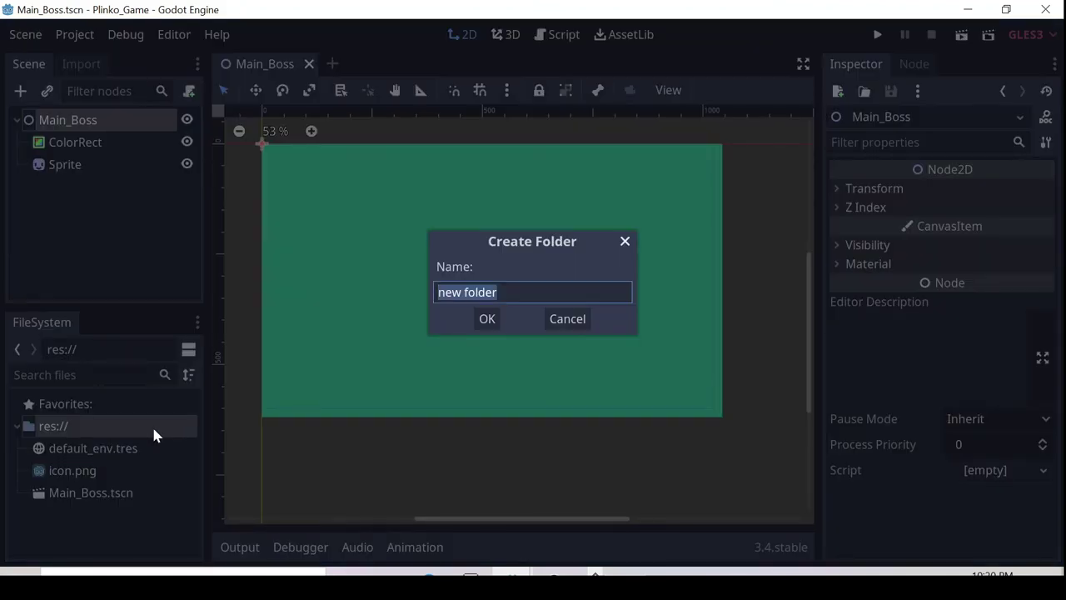
{"action": "type", "text": "Scenes"}
{"action": "key", "text": "Return"}
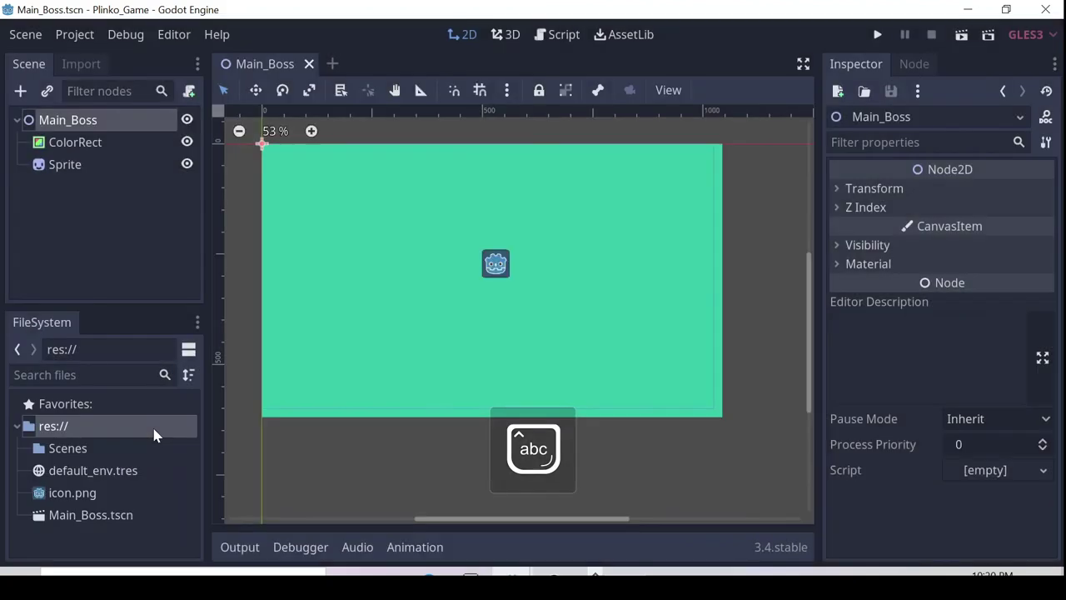
Create a folder named Sprites in the project root res://.
{"action": "right_click", "coordinate": [156, 417]}
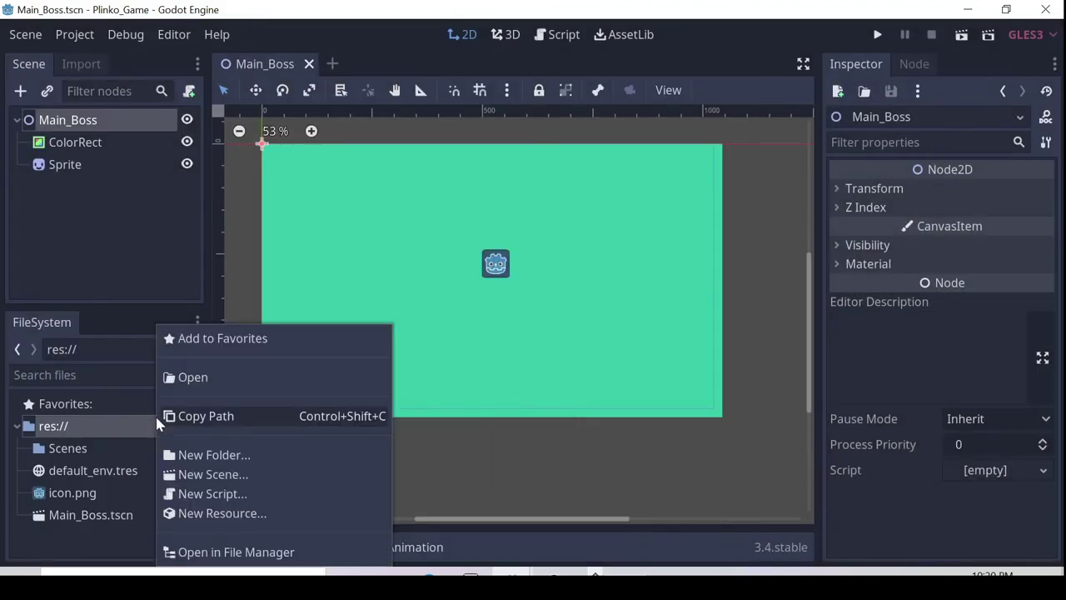
{"action": "left_click", "coordinate": [227, 456]}
{"action": "type", "text": "Spr"}
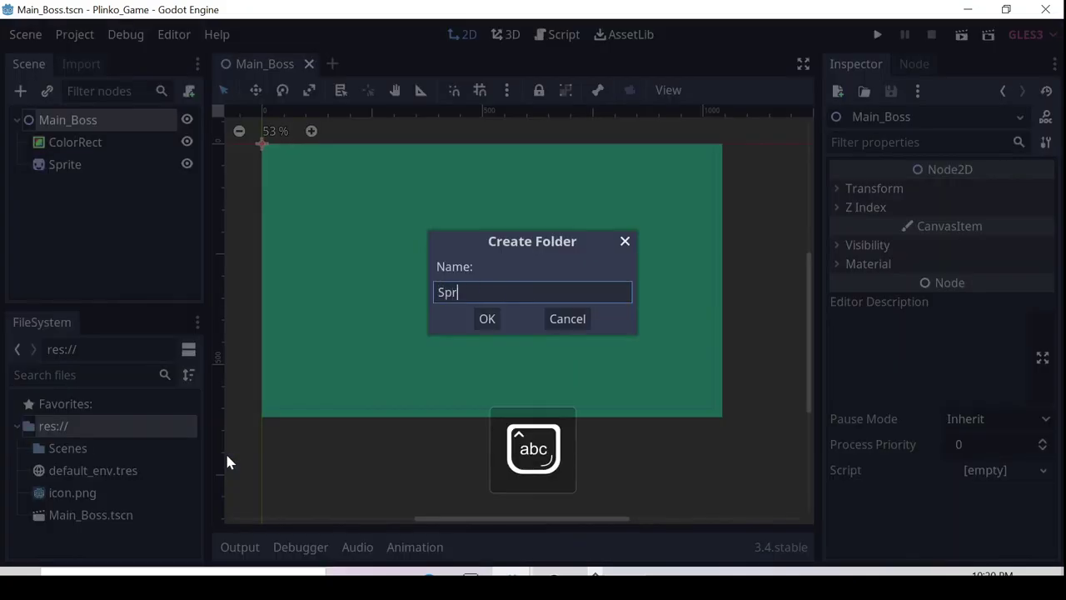
{"action": "type", "text": "ites"}
{"action": "key", "text": "Return"}
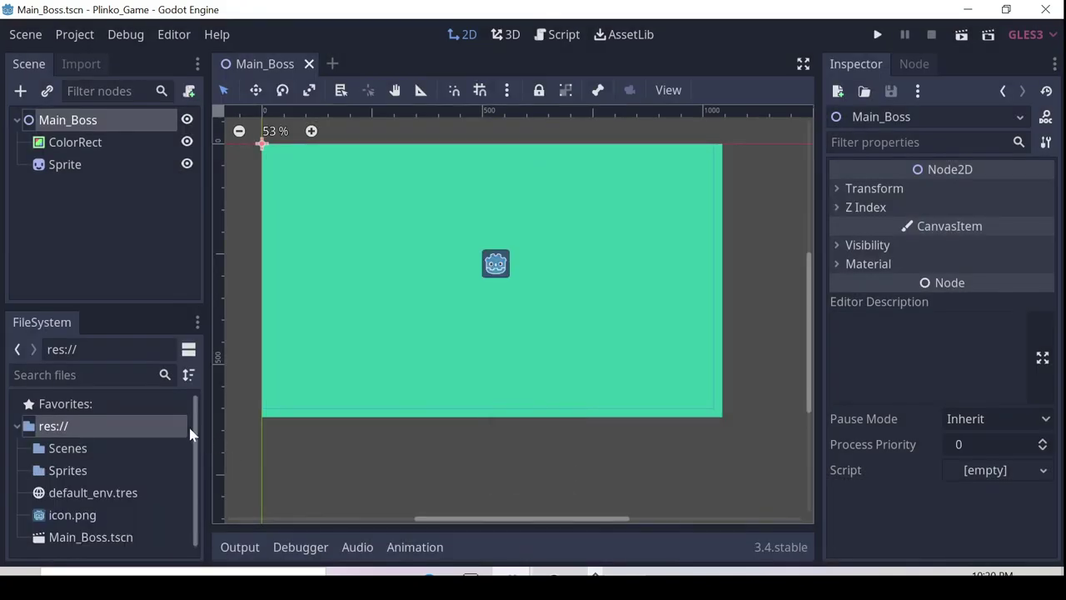
Create a folder named Scripts in the project root res://.
{"action": "right_click", "coordinate": [156, 426]}
{"action": "left_click", "coordinate": [217, 454]}
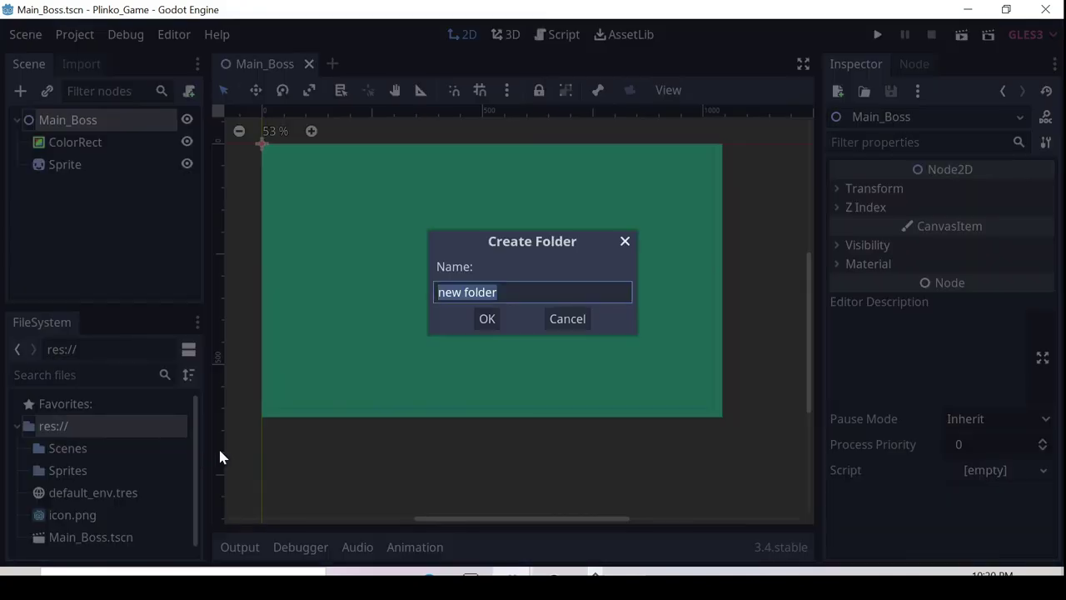
{"action": "key", "text": "Caps_Lock"}
{"action": "type", "text": "S"}
{"action": "key", "text": "Caps_Lock"}
{"action": "type", "text": "cripts"}
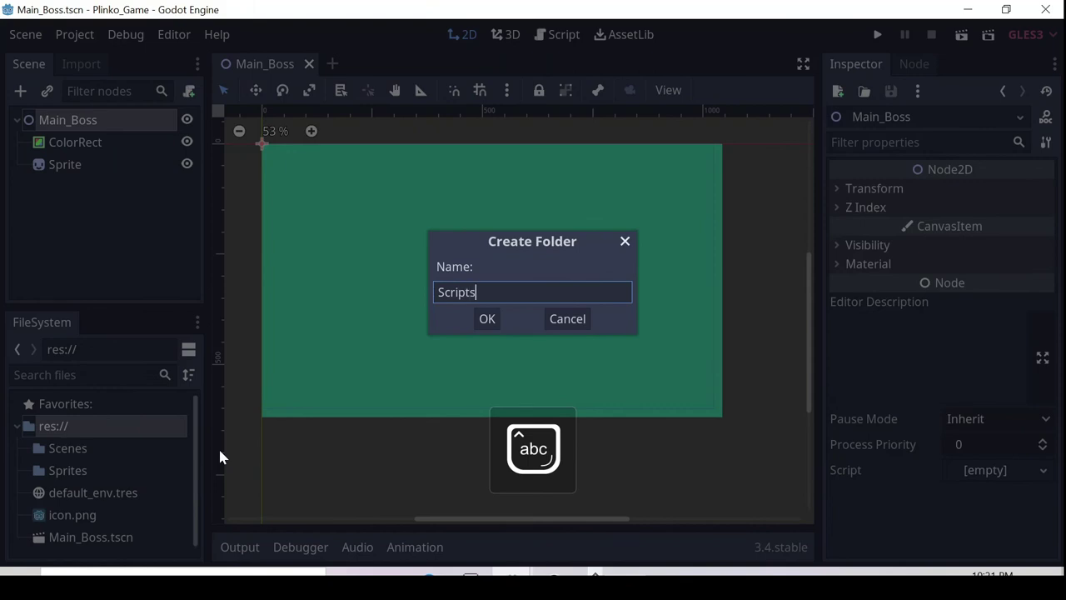
{"action": "key", "text": "Return"}
Move Main_Boss.tscn from the project root into the Scenes folder and check the project's folders.
{"action": "scroll", "coordinate": [79, 454], "scroll_direction": "down", "scroll_amount": 1}
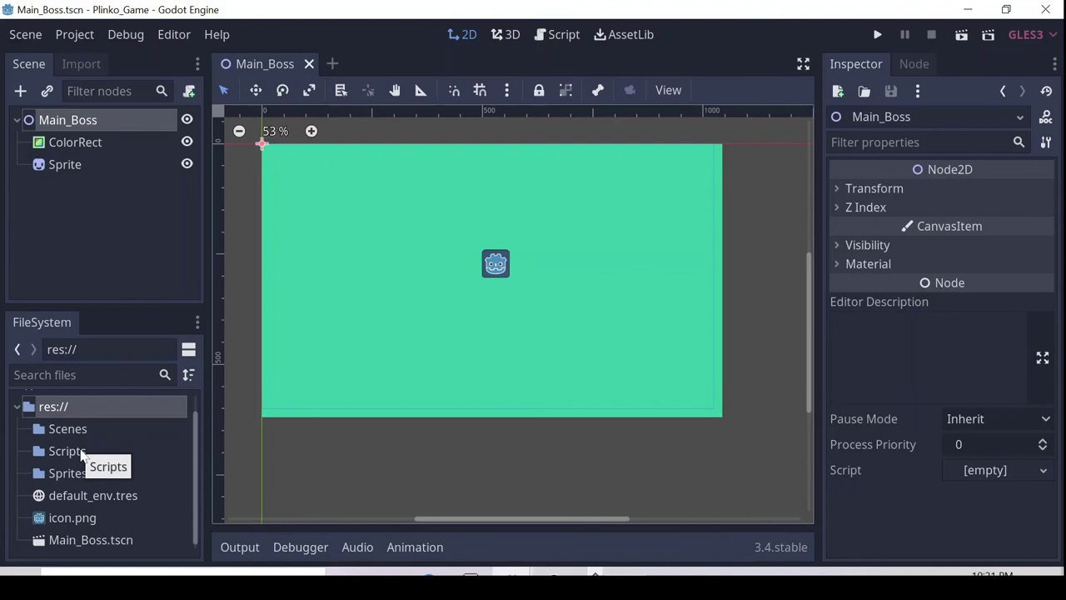
{"action": "left_click", "coordinate": [82, 429]}
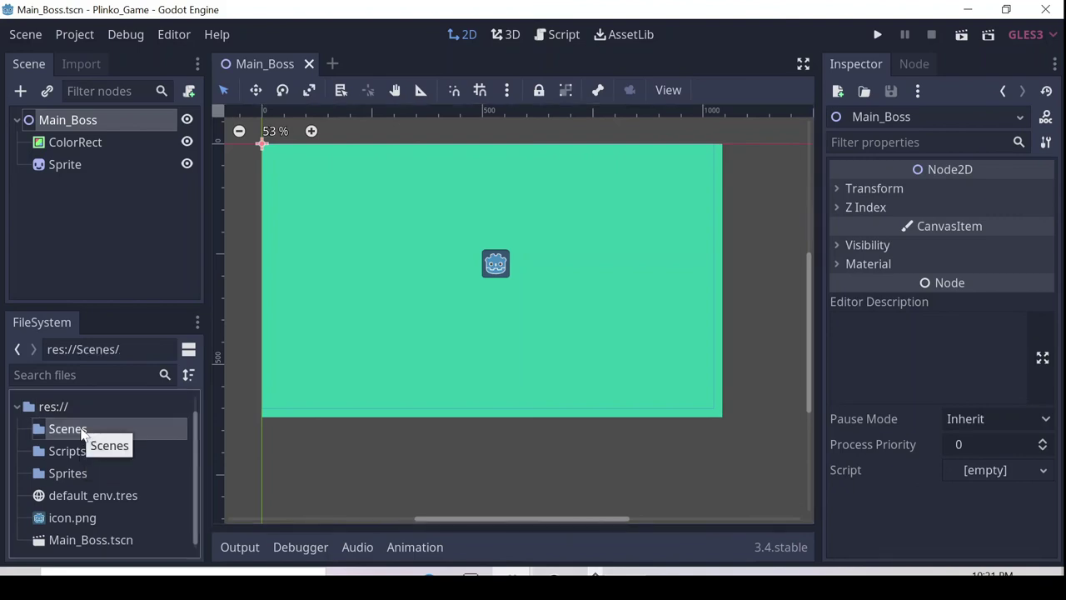
{"action": "left_click", "coordinate": [83, 543]}
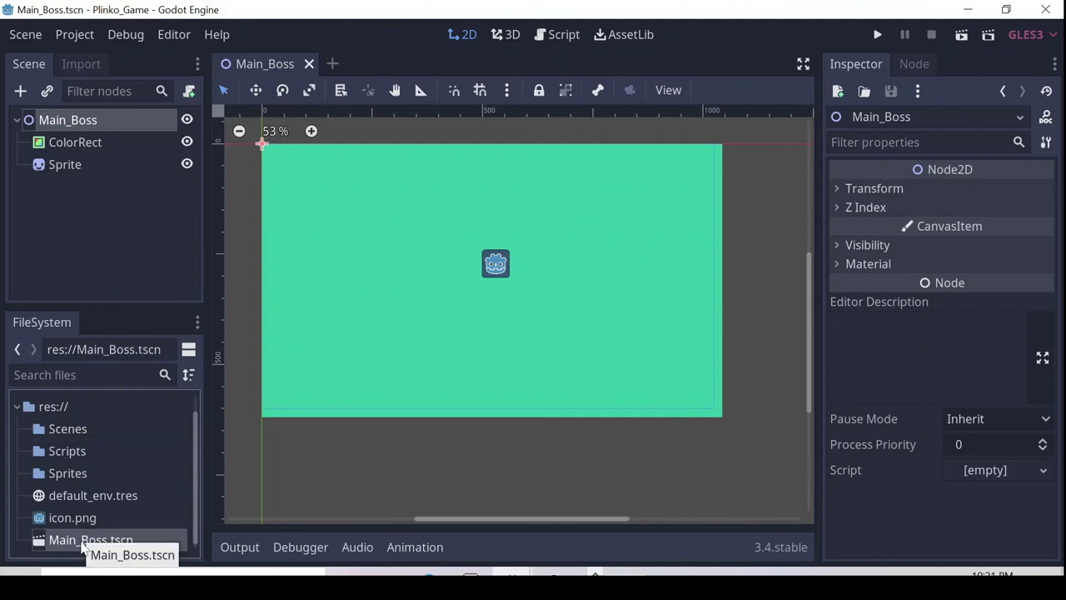
{"action": "left_click_drag", "start_coordinate": [82, 545], "coordinate": [70, 442]}
{"action": "left_click", "coordinate": [25, 444]}
{"action": "left_click", "coordinate": [26, 444]}
{"action": "left_click", "coordinate": [59, 471]}
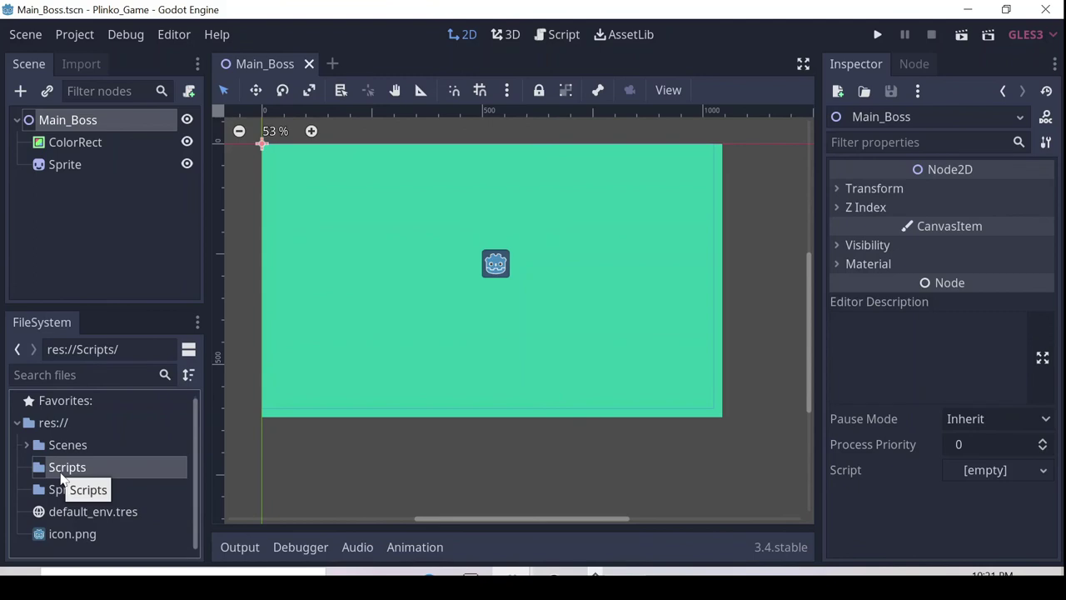
{"action": "left_click", "coordinate": [65, 491]}
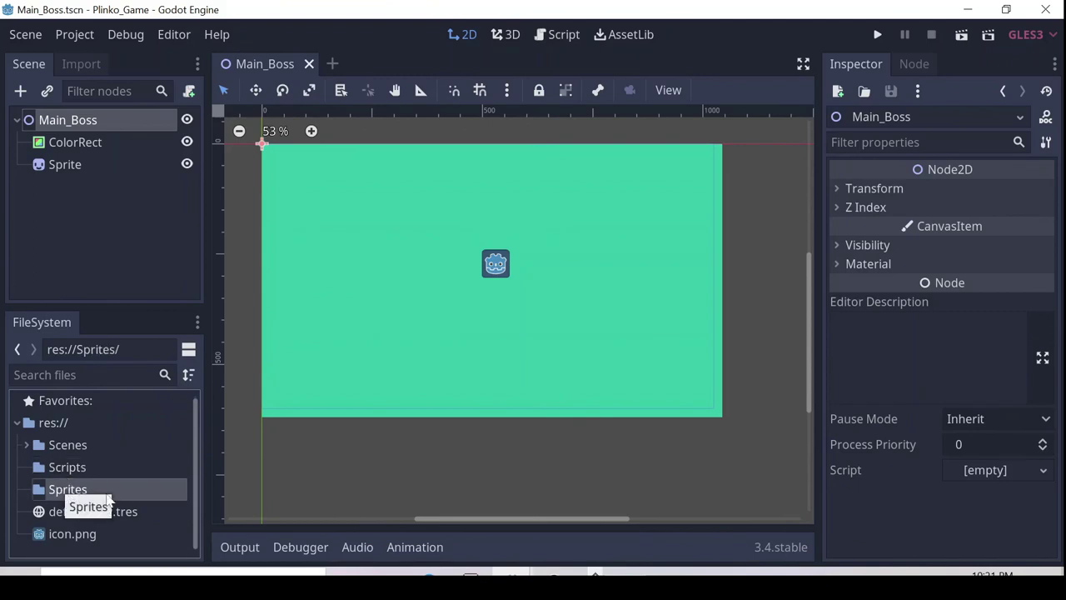